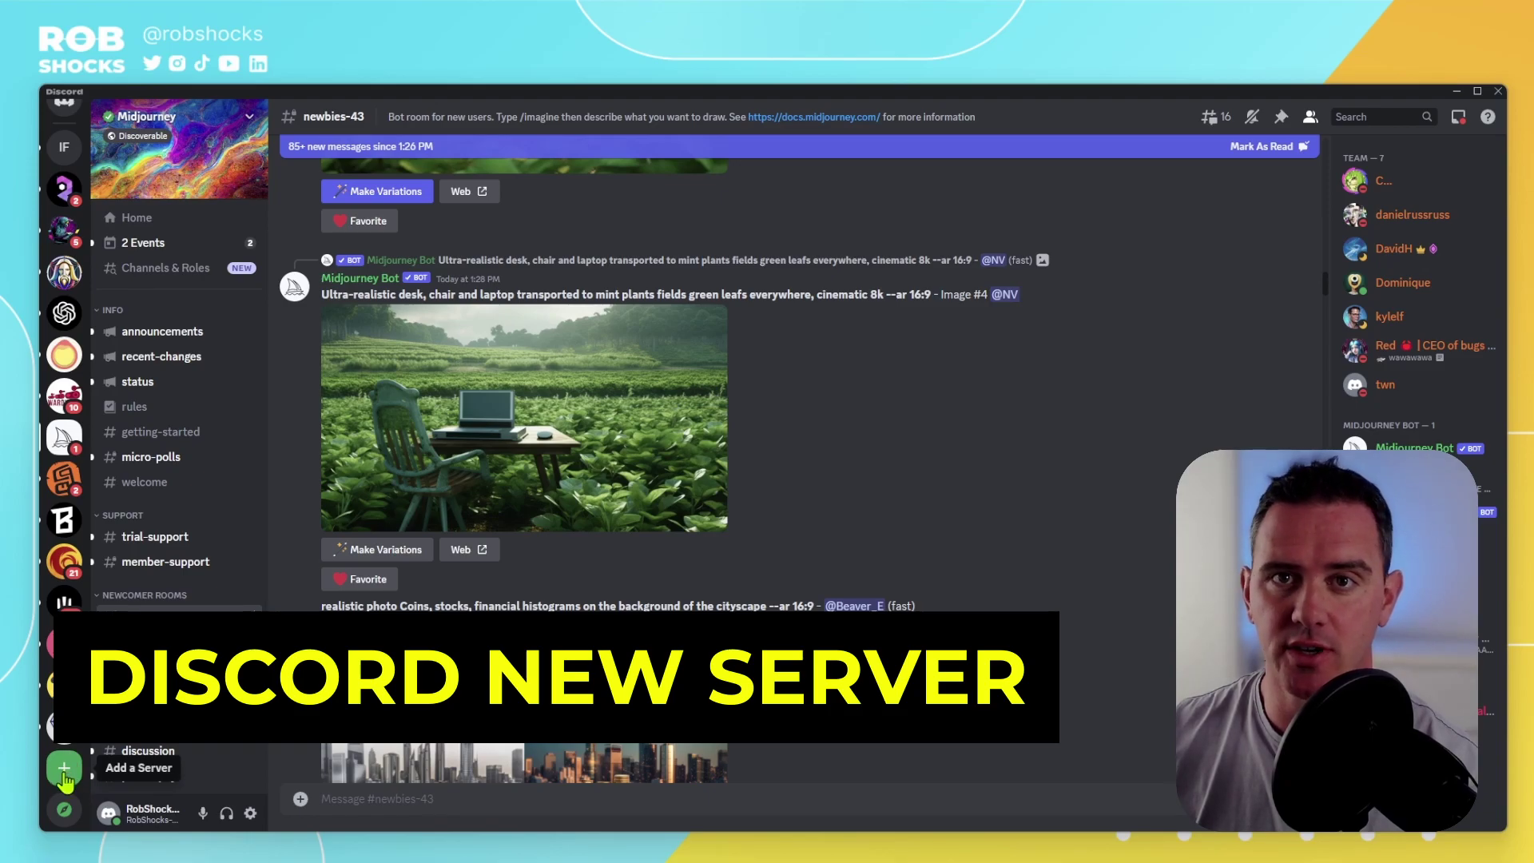
# Create a new server from scratch, for me and my friends, named 'INISGHT FACE'.
pyautogui.click(64, 771)
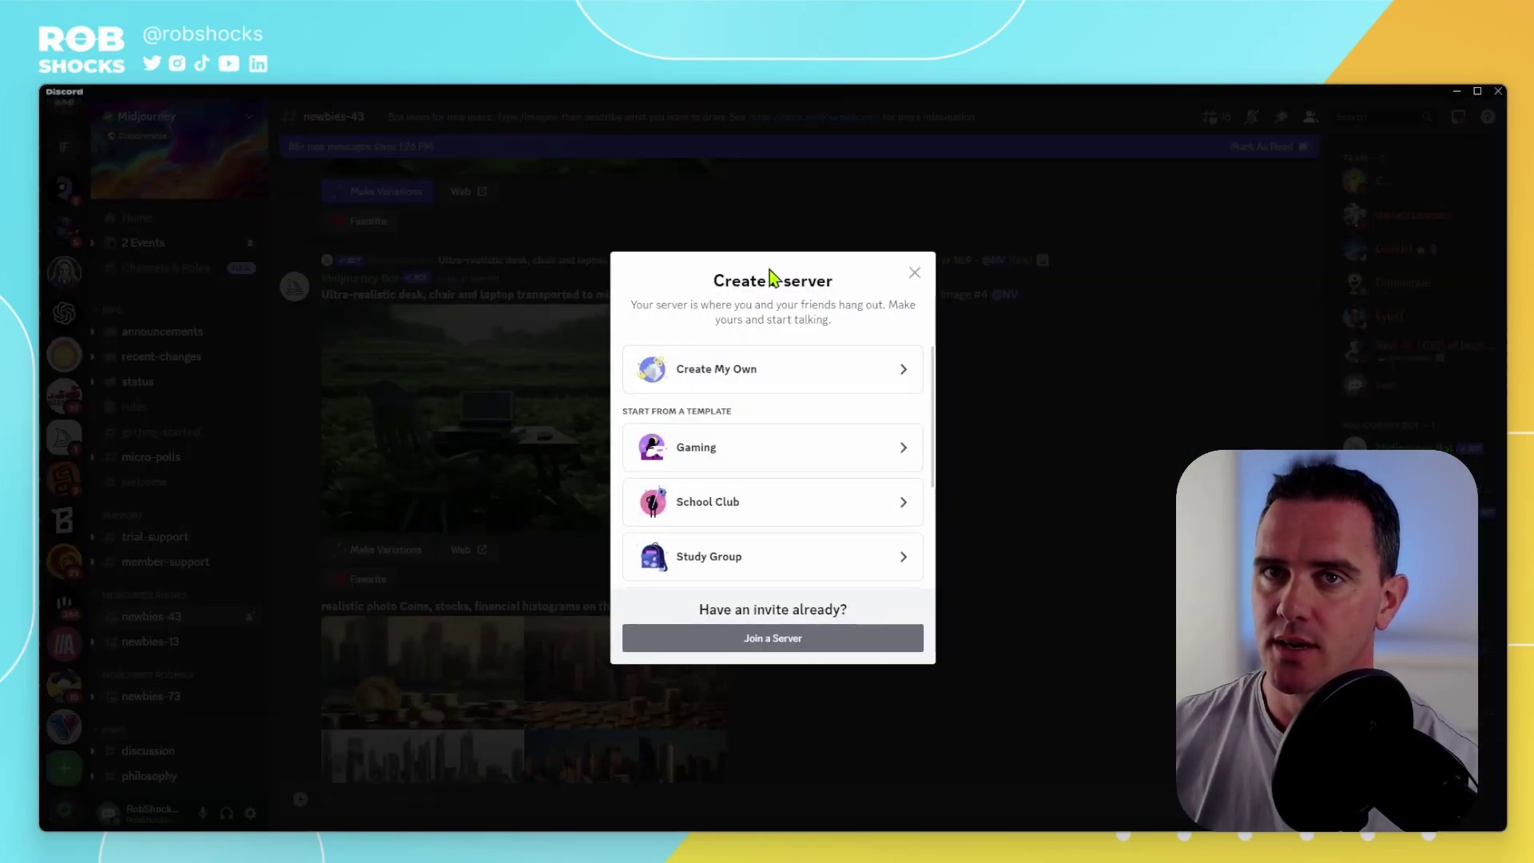
pyautogui.click(774, 389)
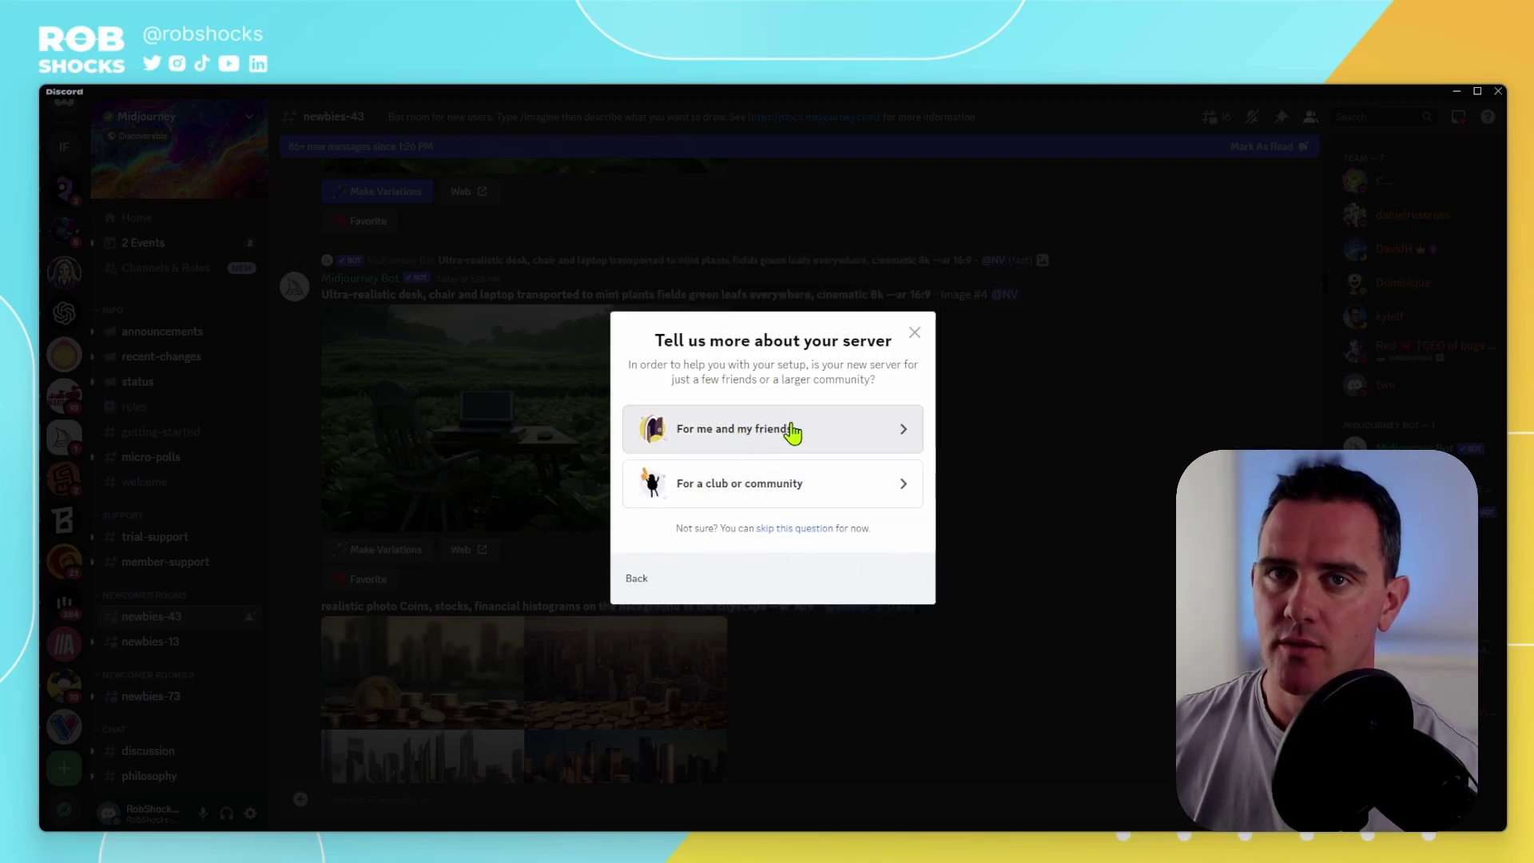
pyautogui.click(791, 431)
pyautogui.hotkey('ctrl', 'a')
pyautogui.press('BackSpace')
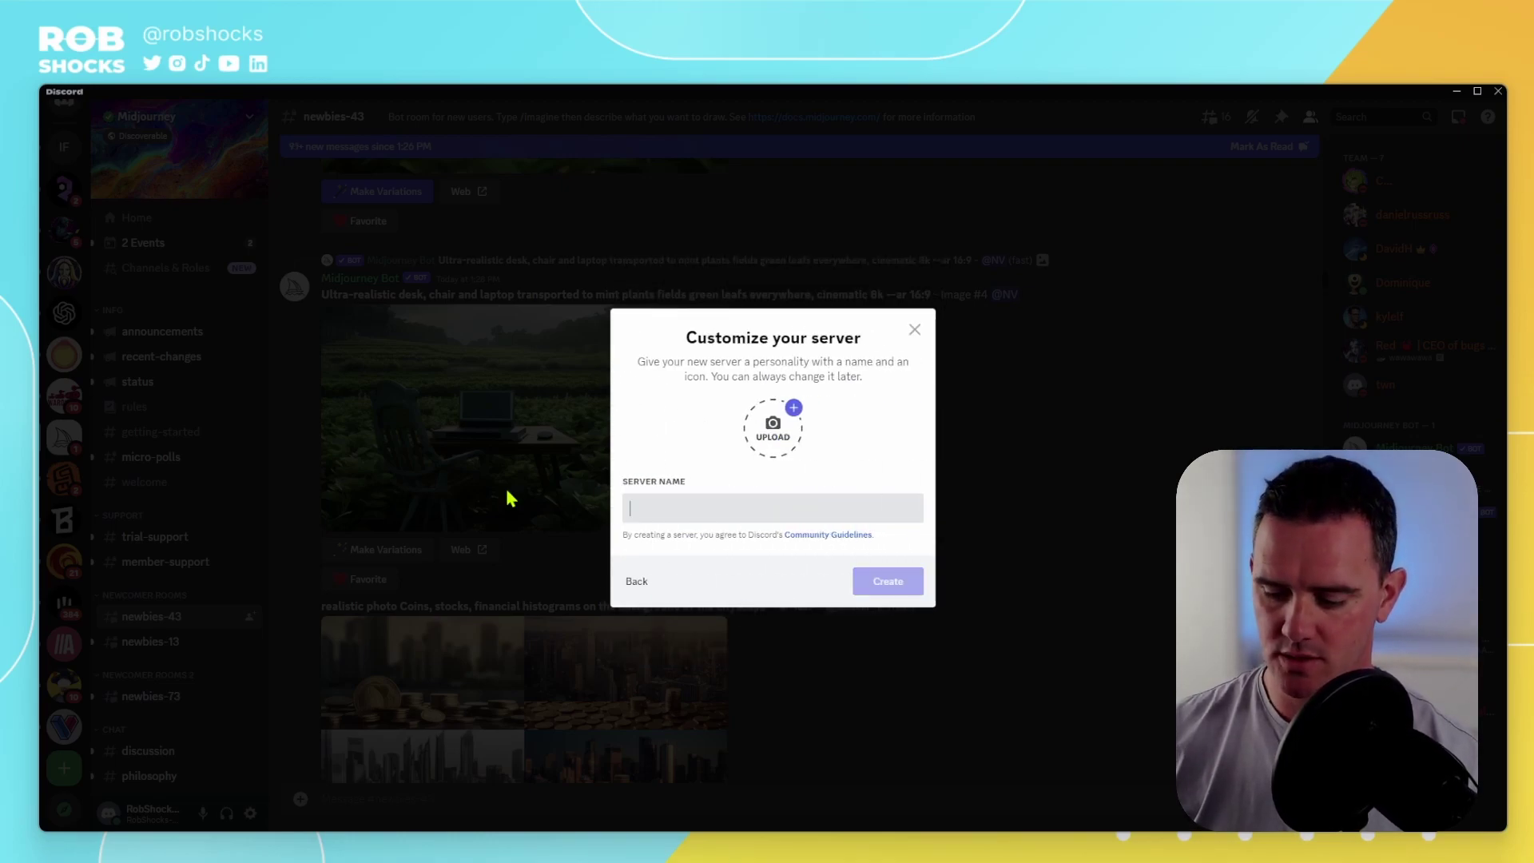
pyautogui.write('INISGHT FACE')
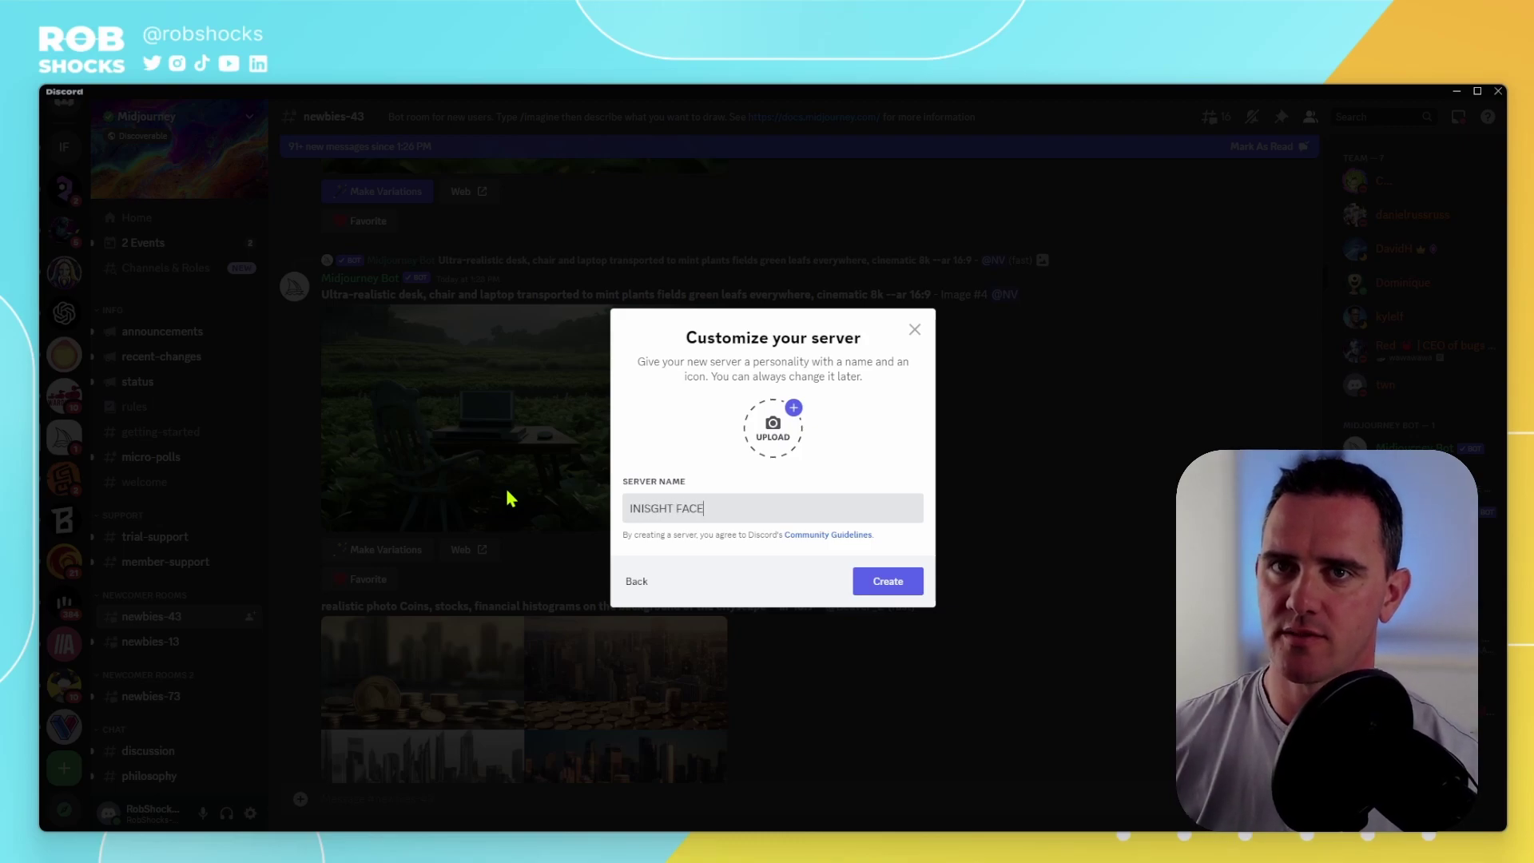
pyautogui.click(885, 581)
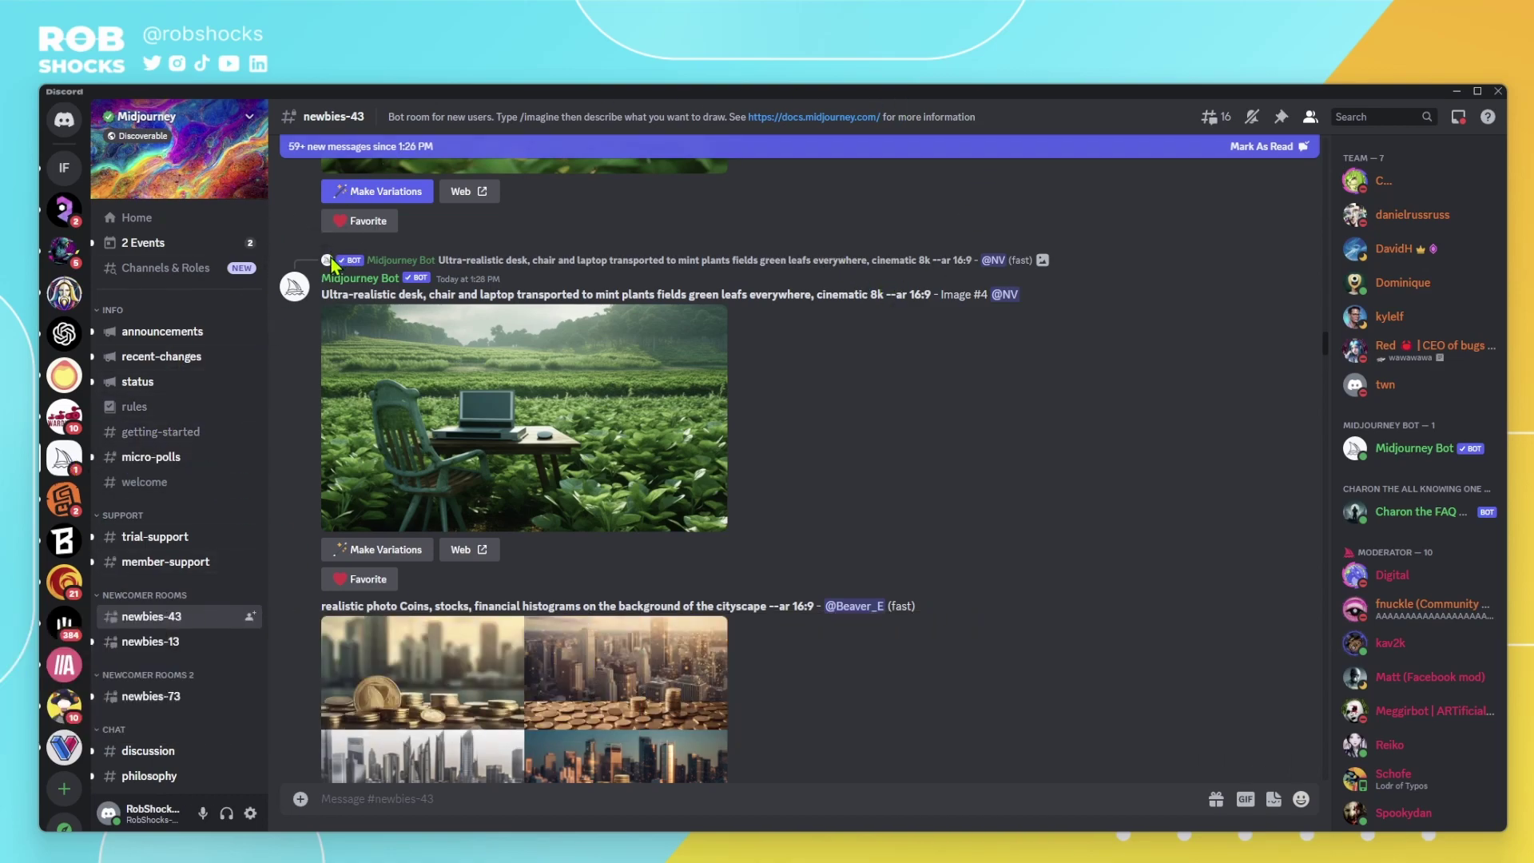
# Add Midjourney Bot from the member list to the Insight Face server and authorize it.
pyautogui.moveTo(140, 631)
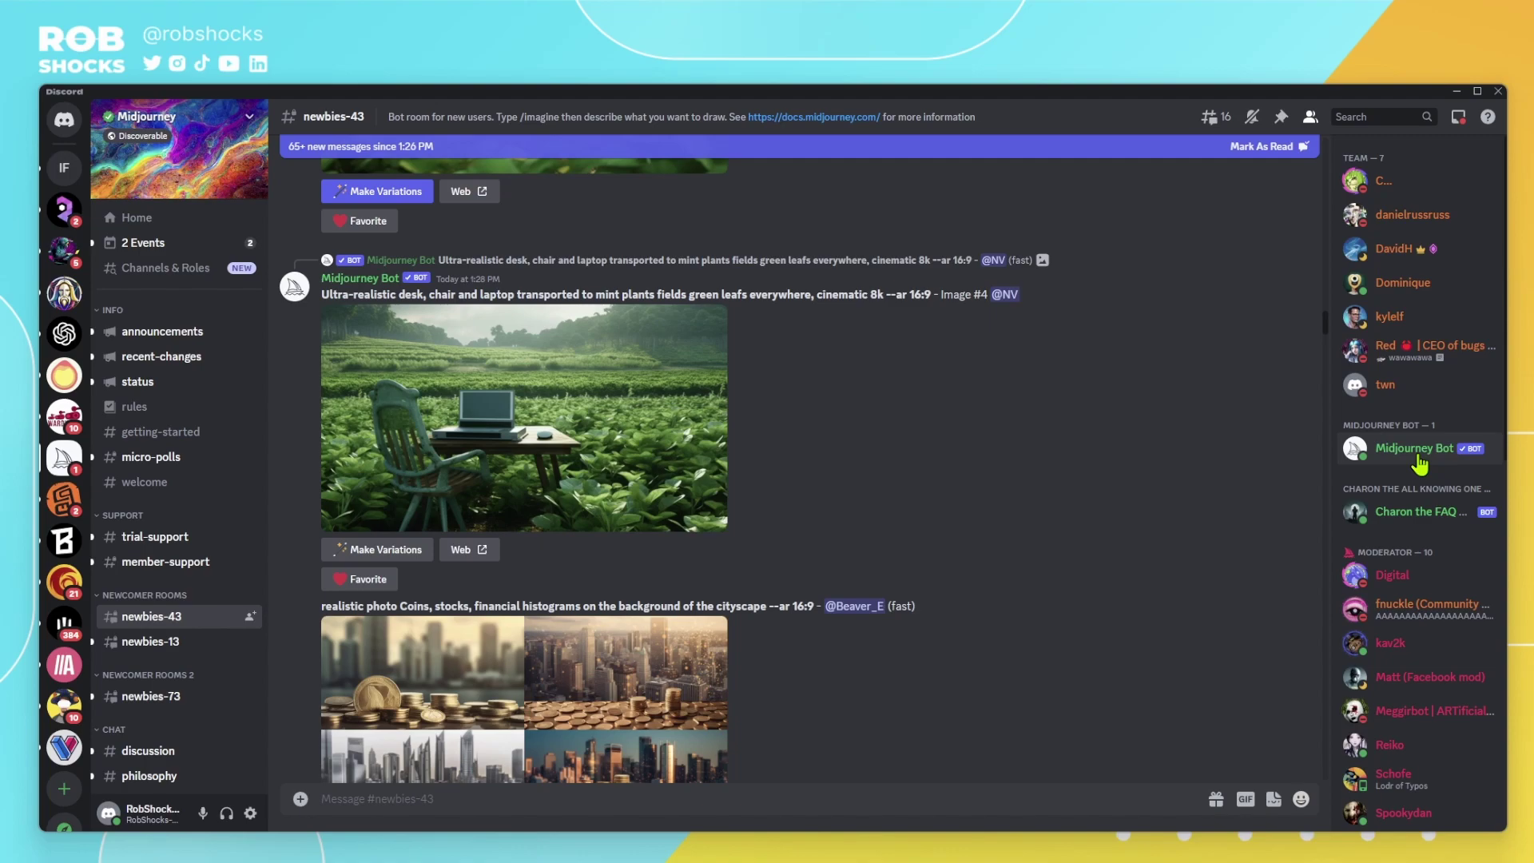
pyautogui.click(1419, 462)
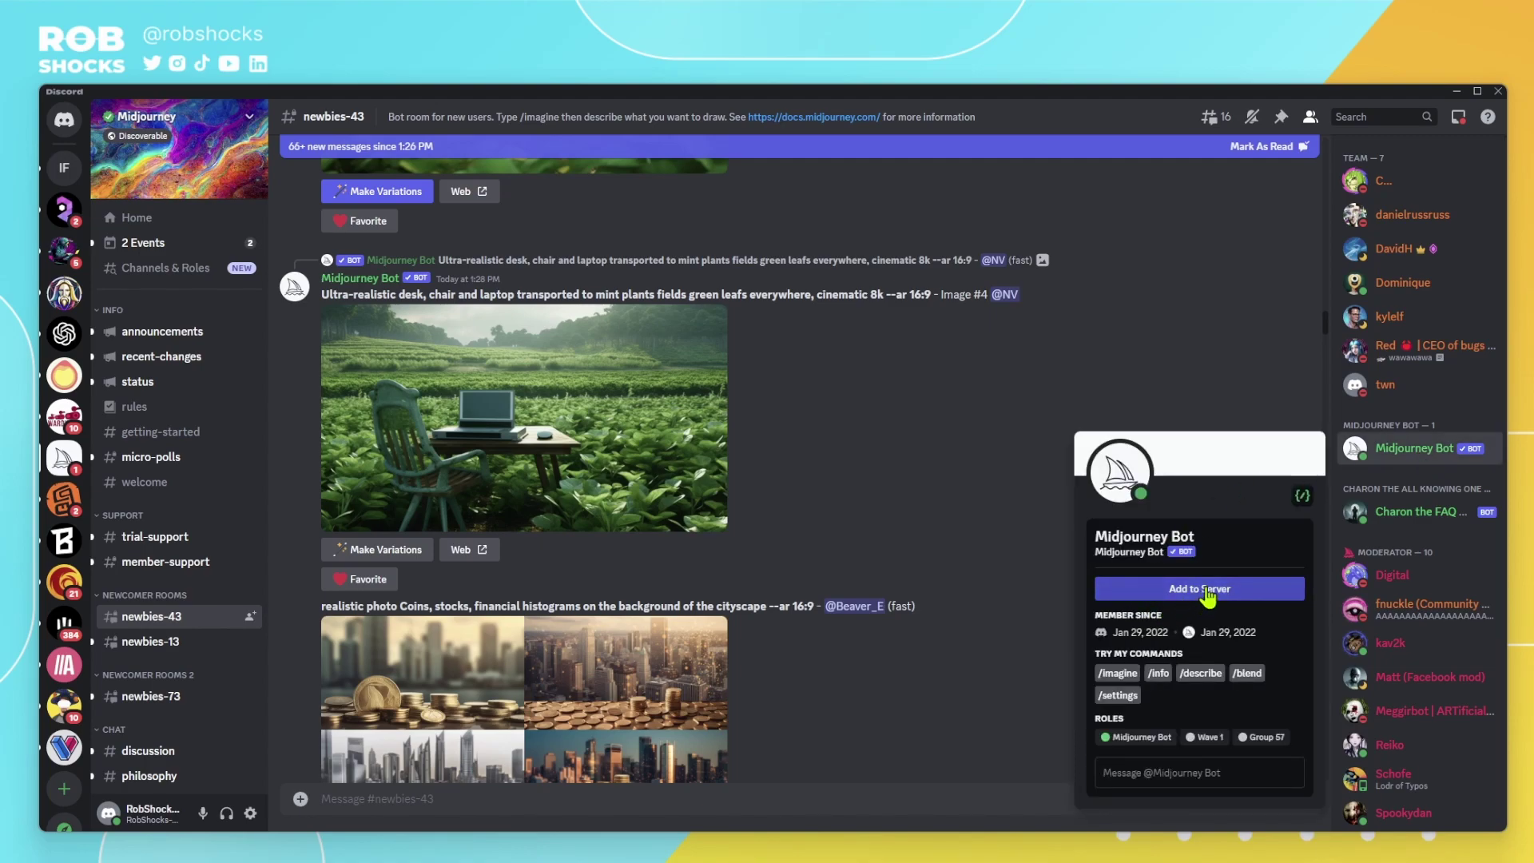
pyautogui.click(1209, 590)
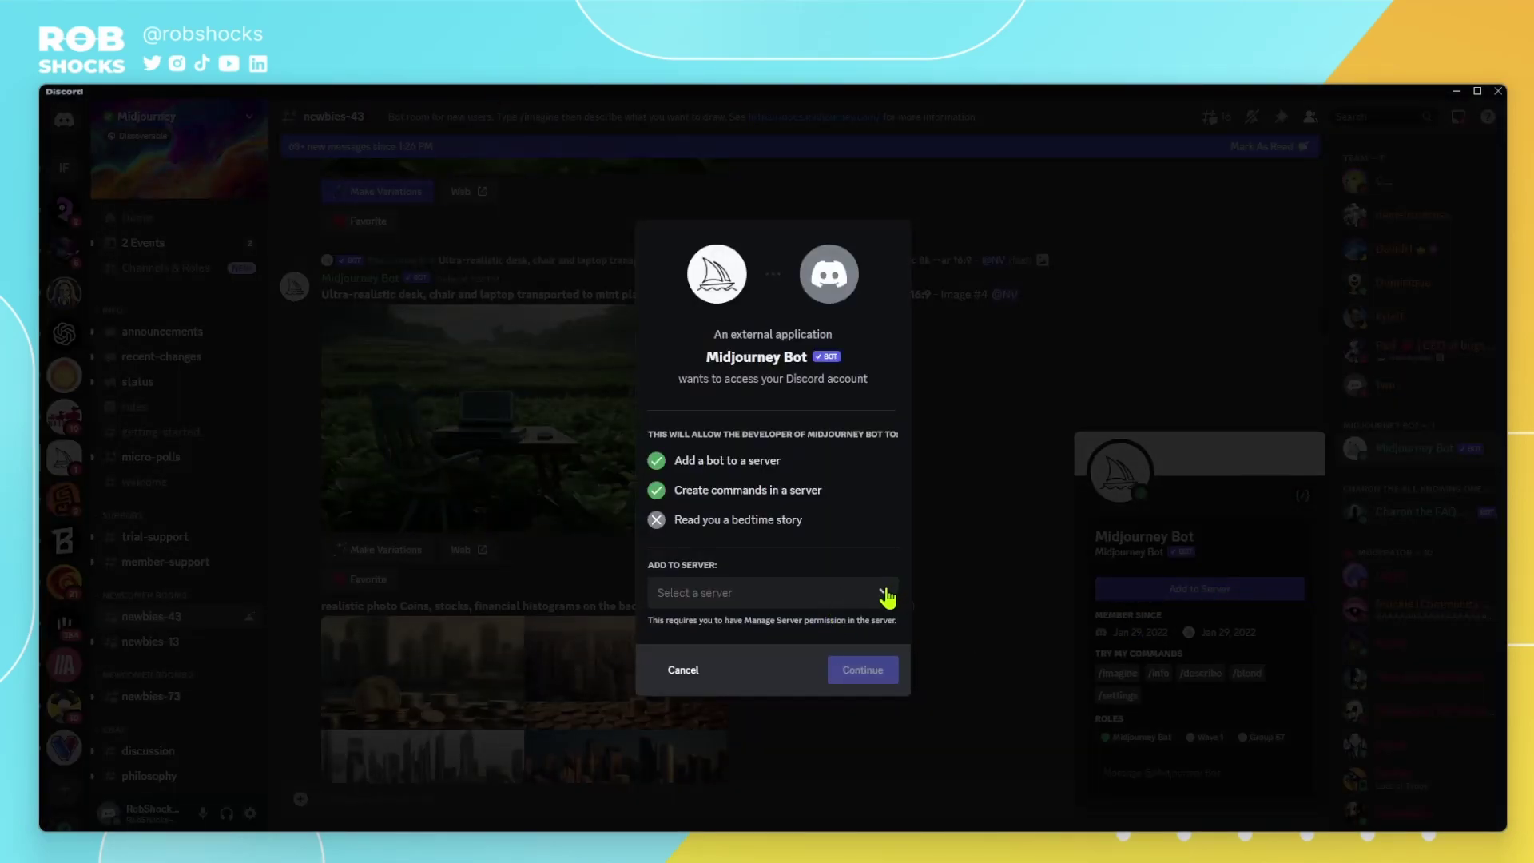
pyautogui.click(889, 592)
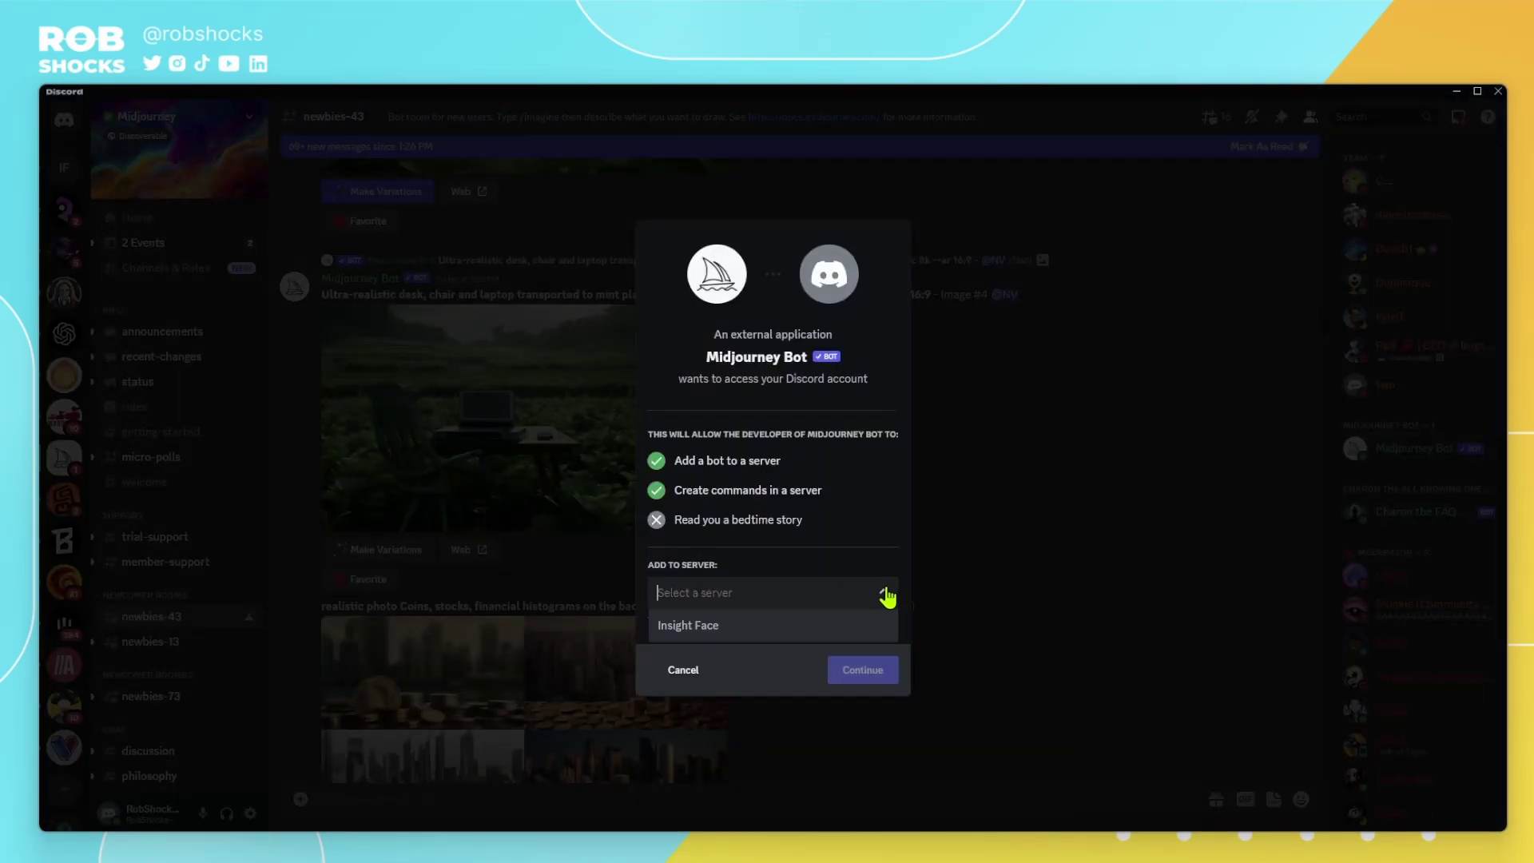
pyautogui.click(693, 626)
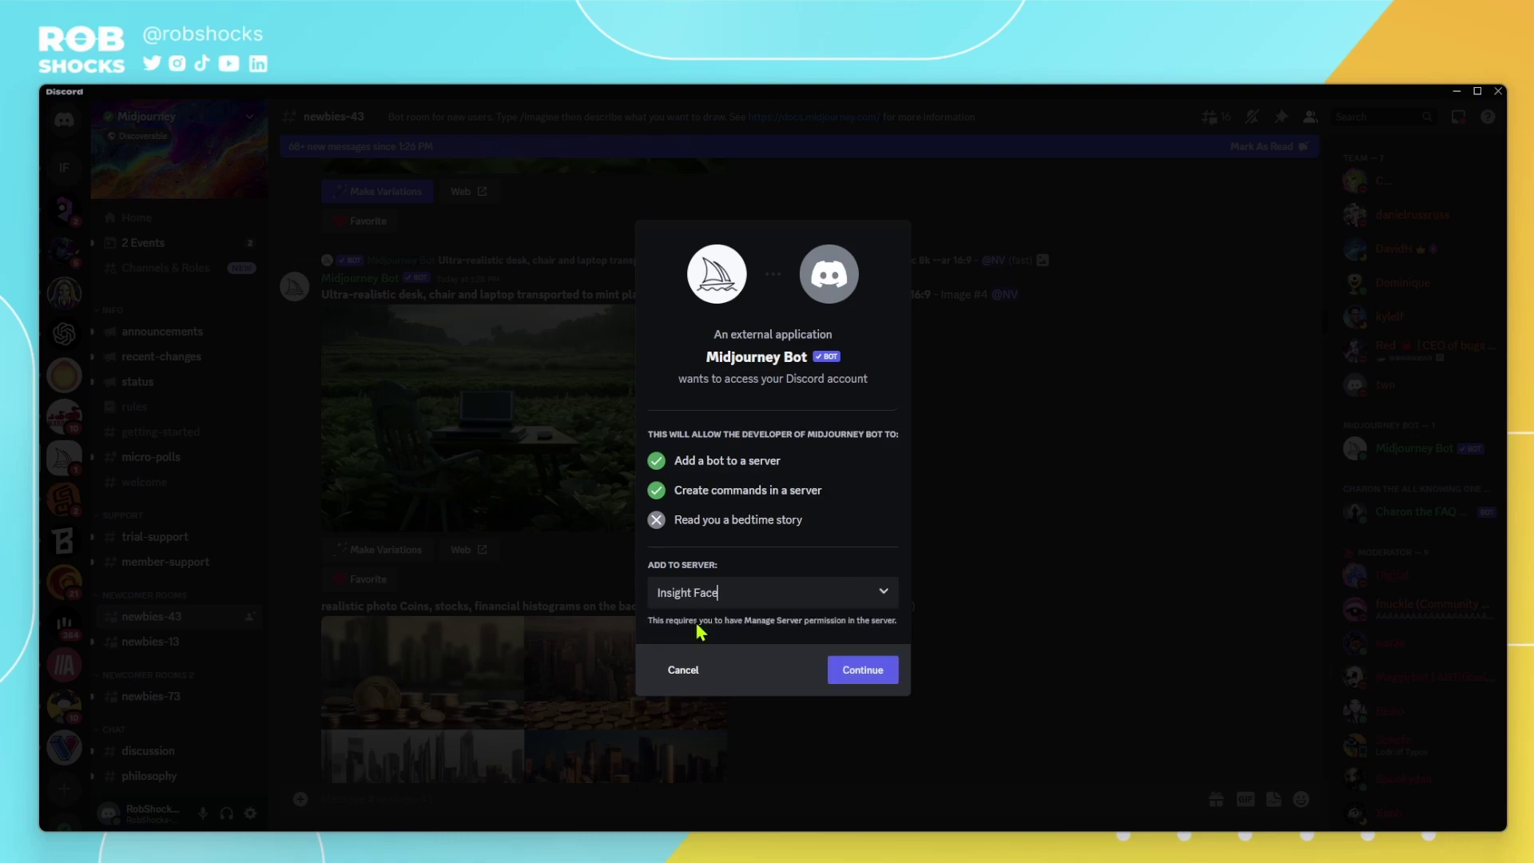
pyautogui.click(877, 677)
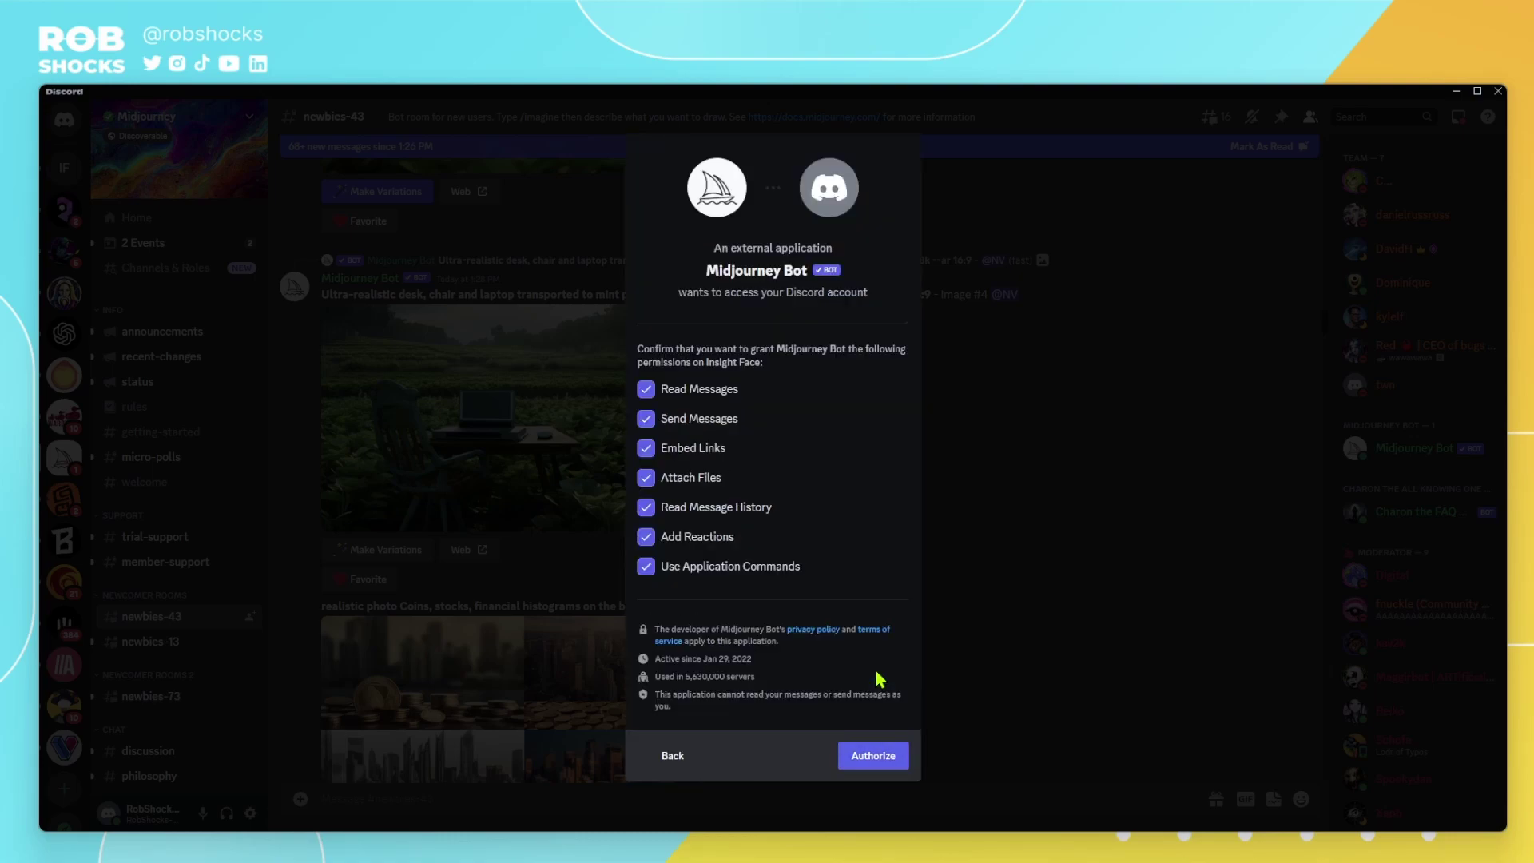
pyautogui.click(871, 760)
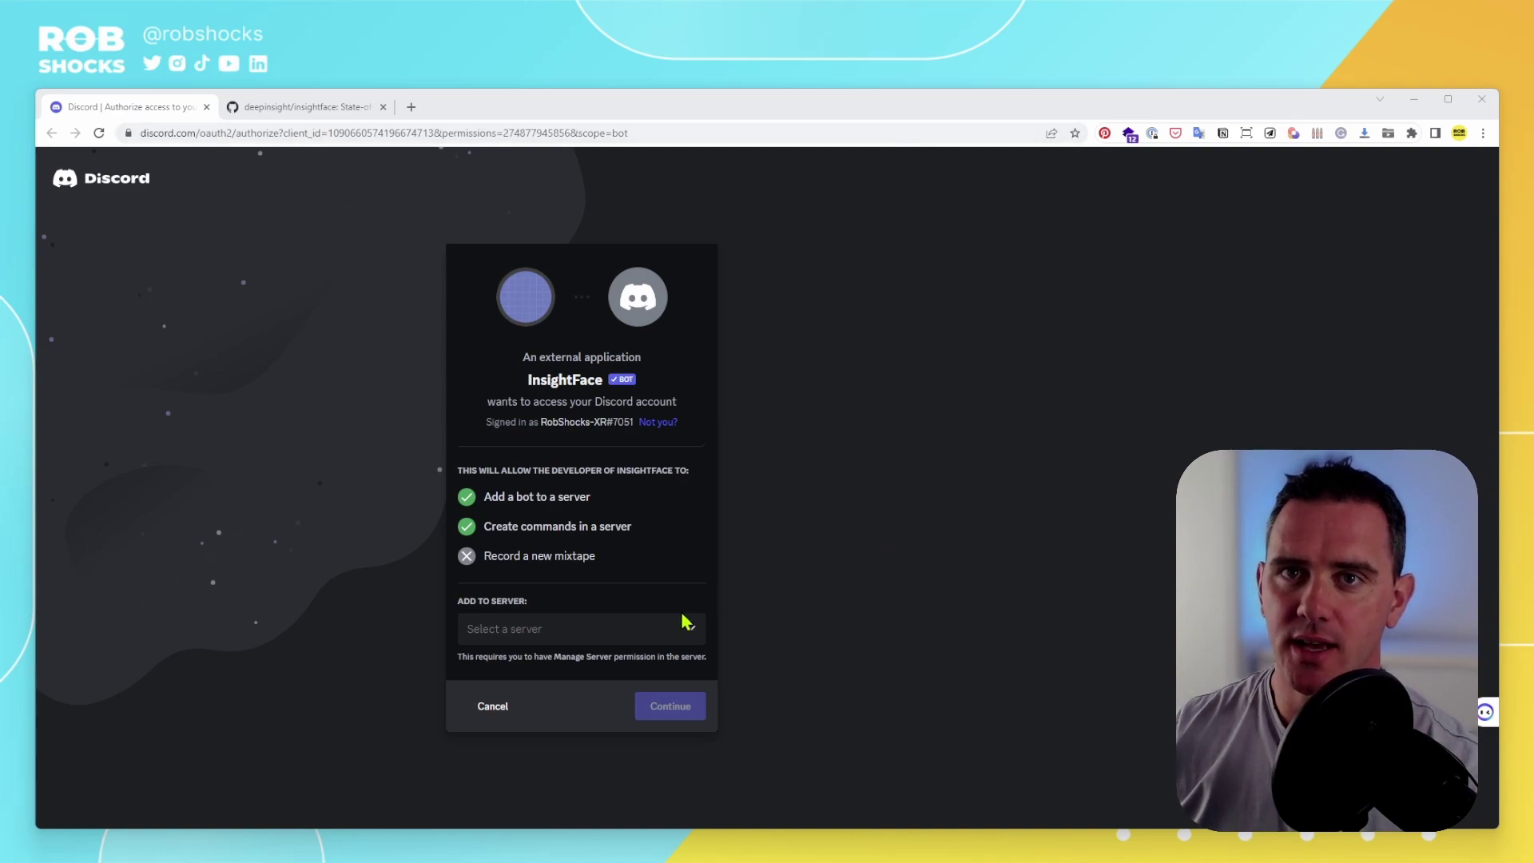
# Authorize the InsightFace bot on the Insight Face server and pass the hCaptcha check.
pyautogui.click(685, 635)
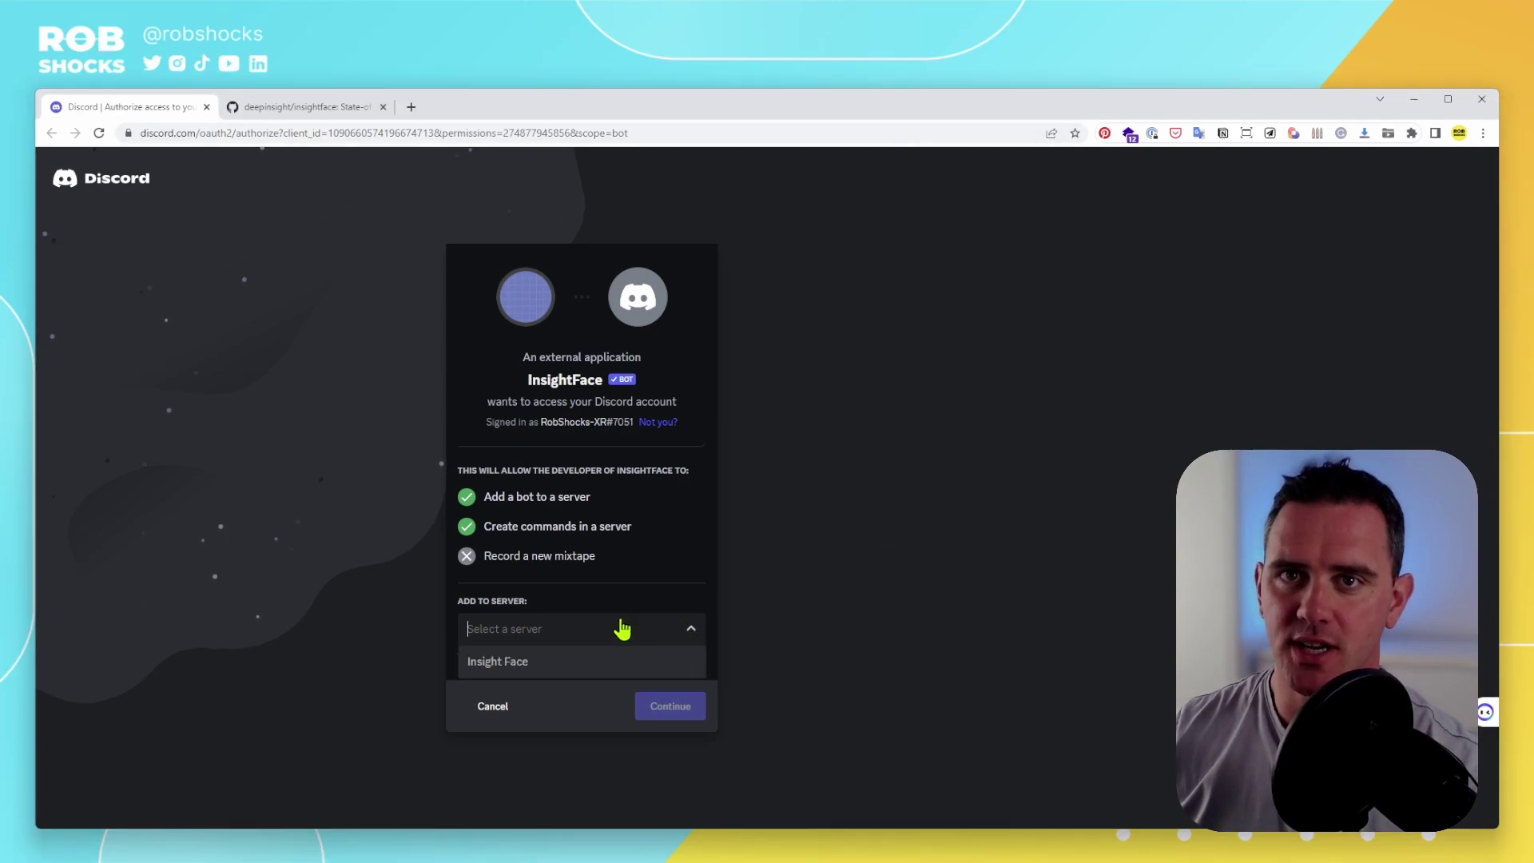
pyautogui.click(490, 663)
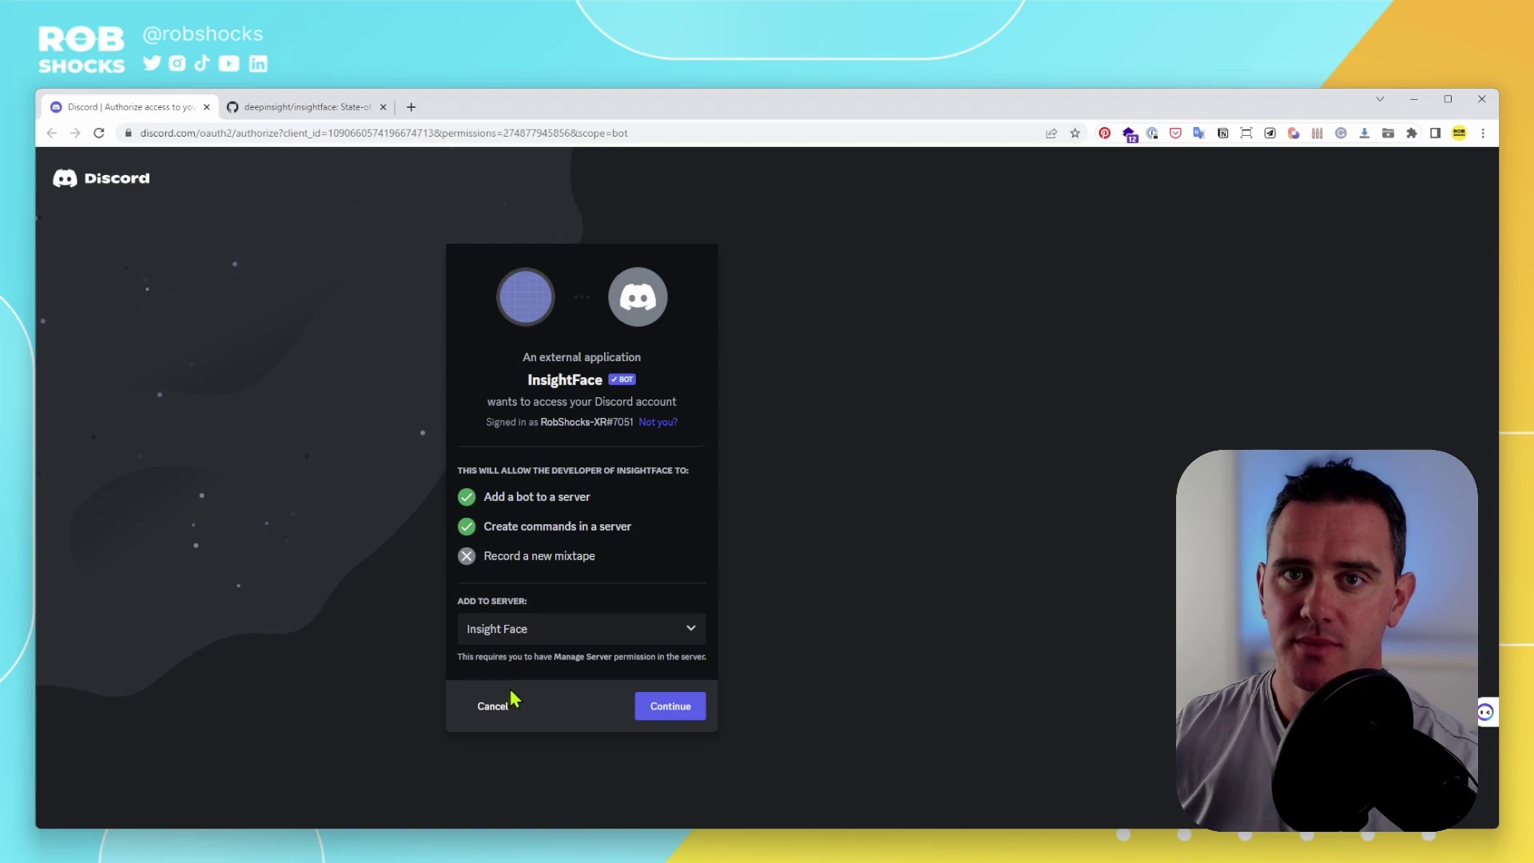
pyautogui.click(678, 707)
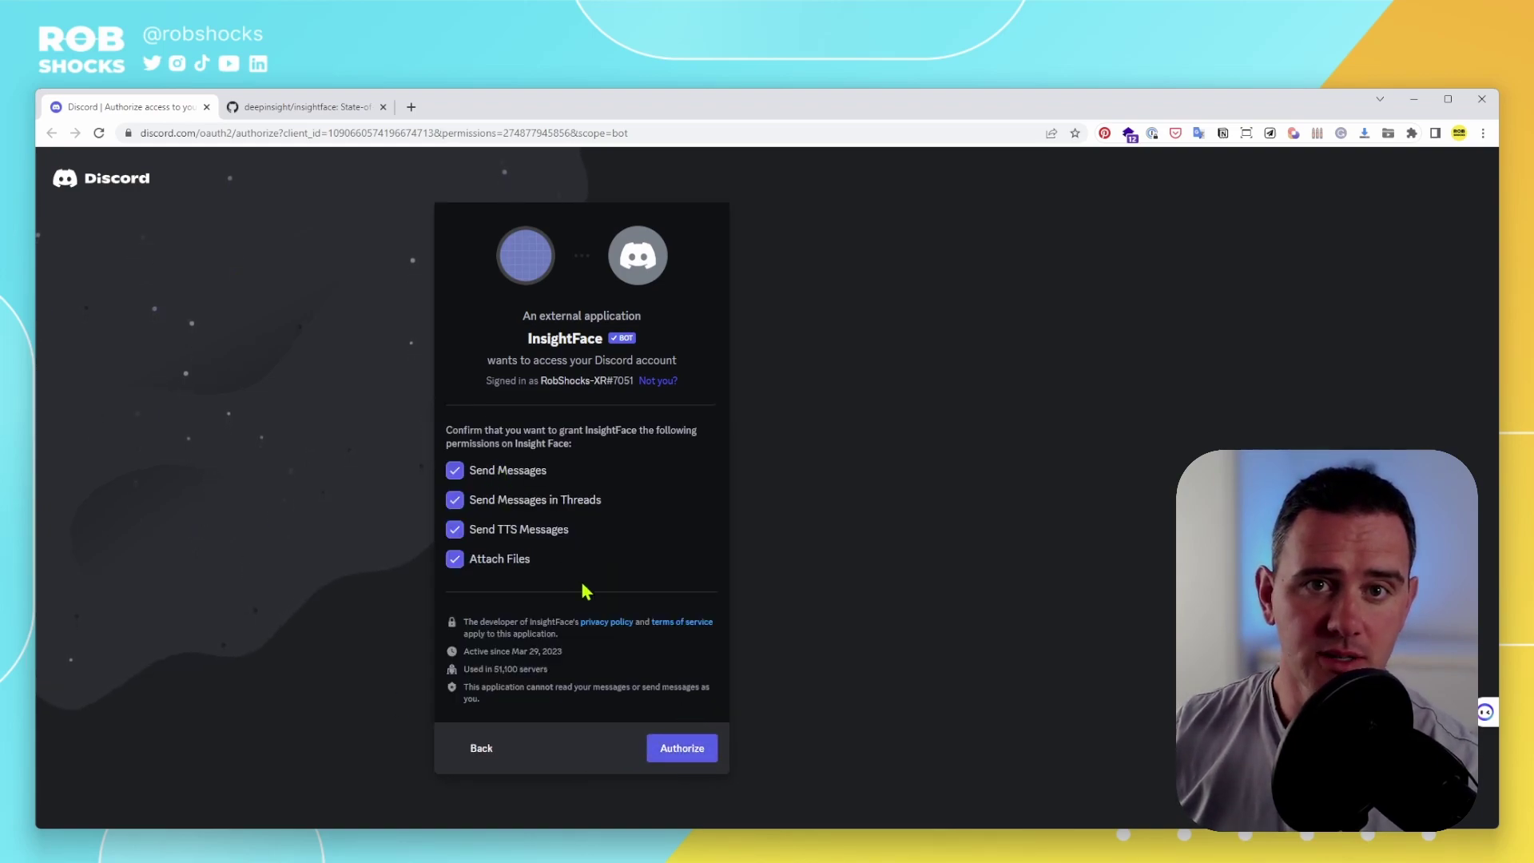
pyautogui.click(683, 752)
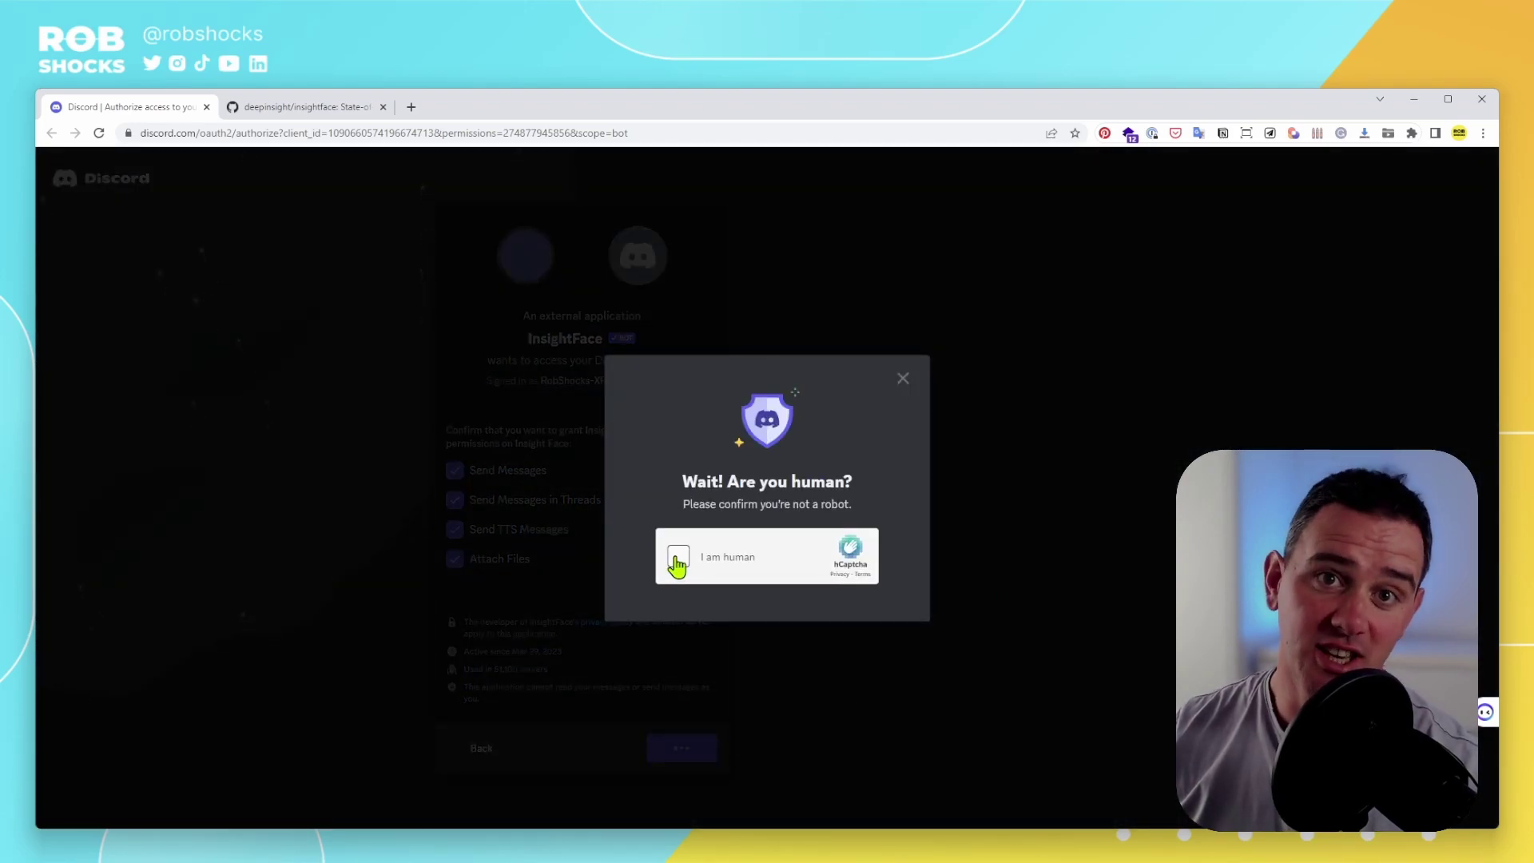
pyautogui.click(677, 559)
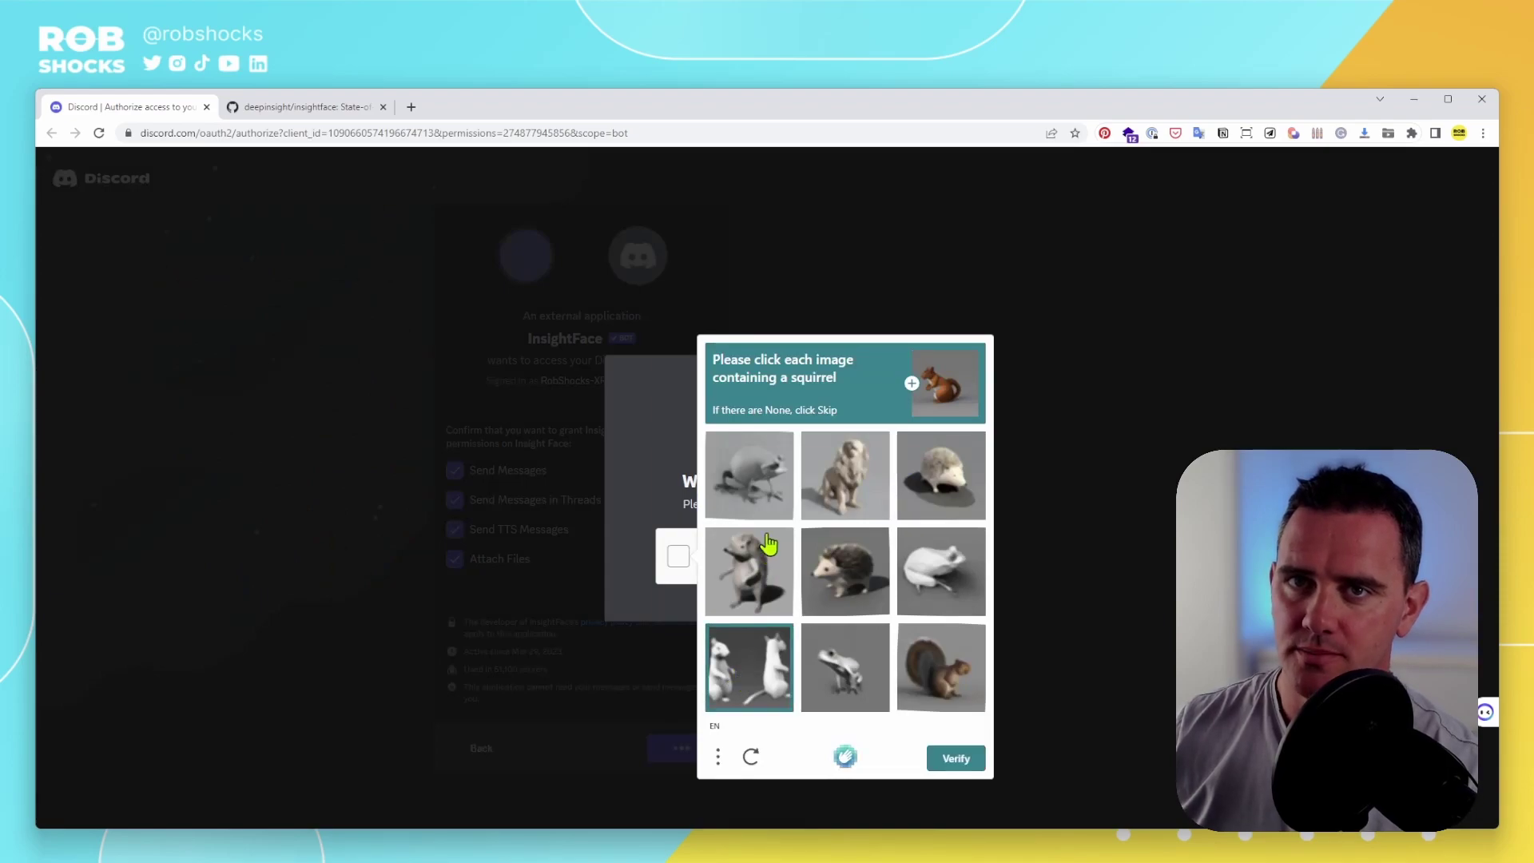
pyautogui.click(952, 591)
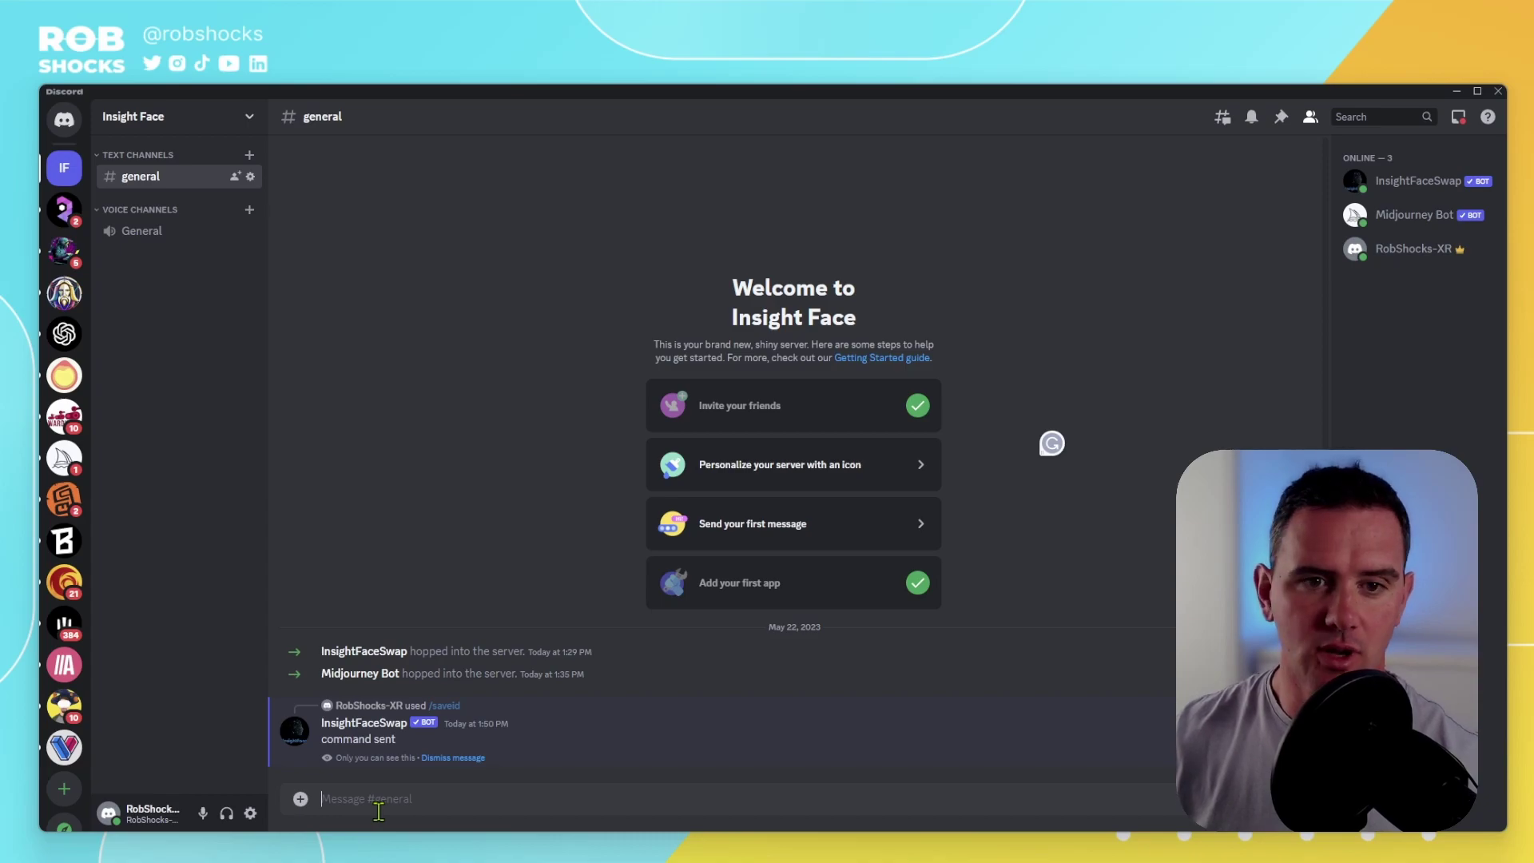
# Start /saveid with idname robshock and pick the selfie image to attach.
pyautogui.write('/')
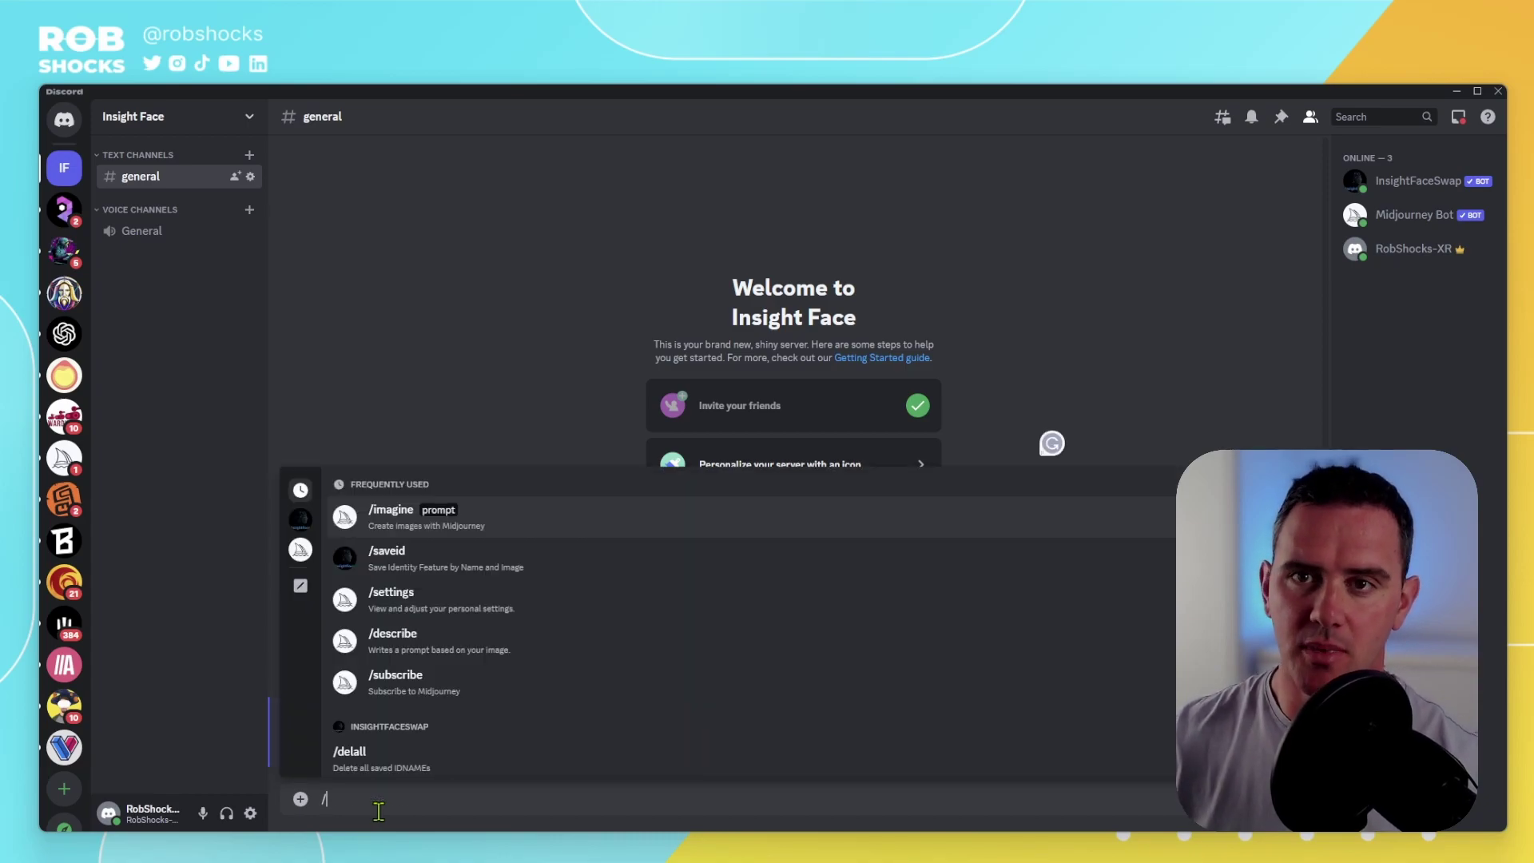
pyautogui.write('saveid')
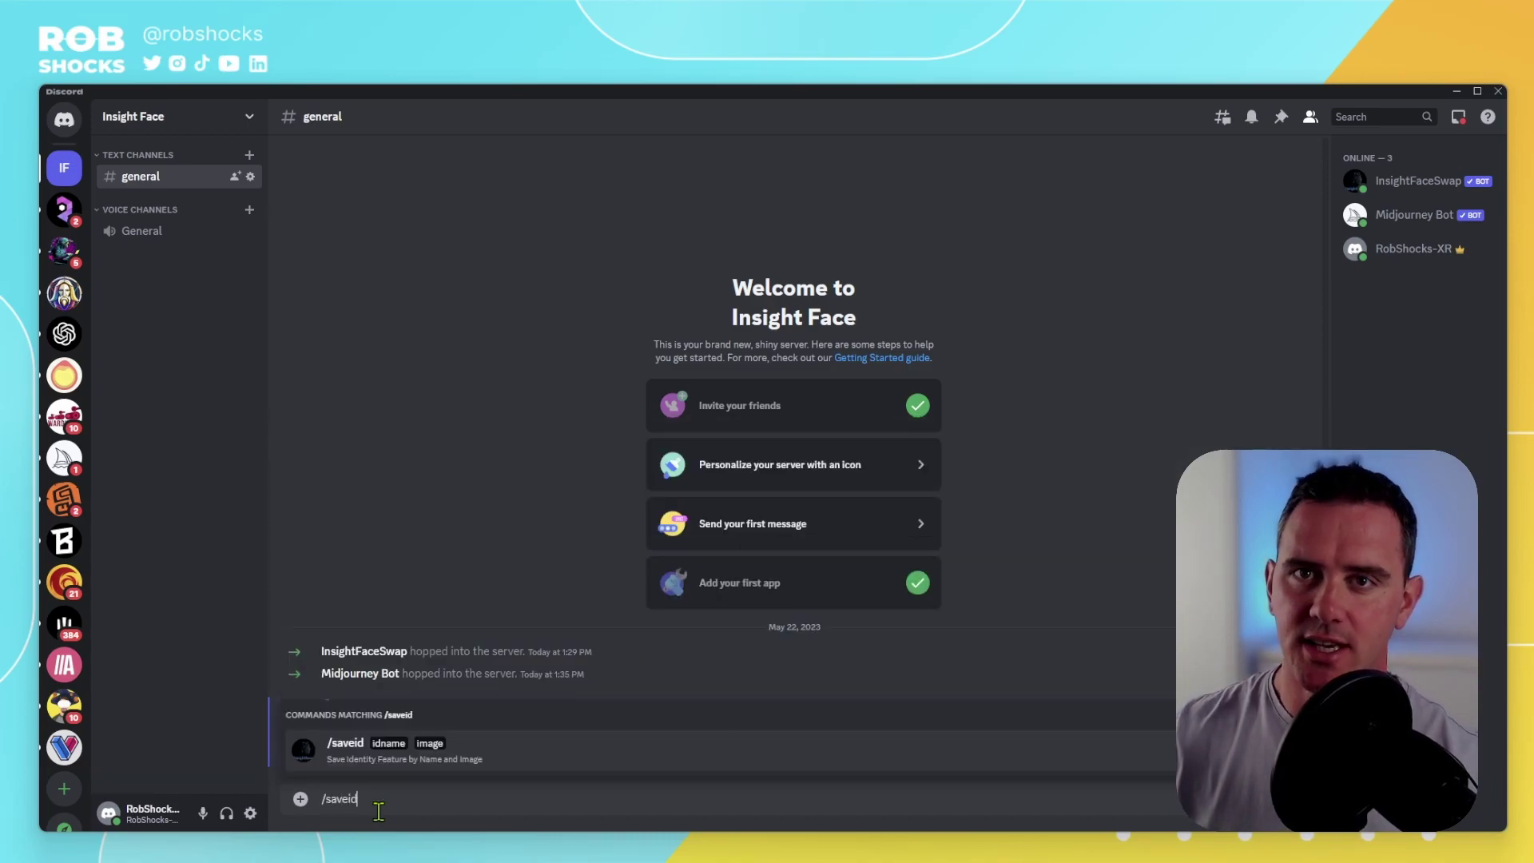
pyautogui.press('Tab')
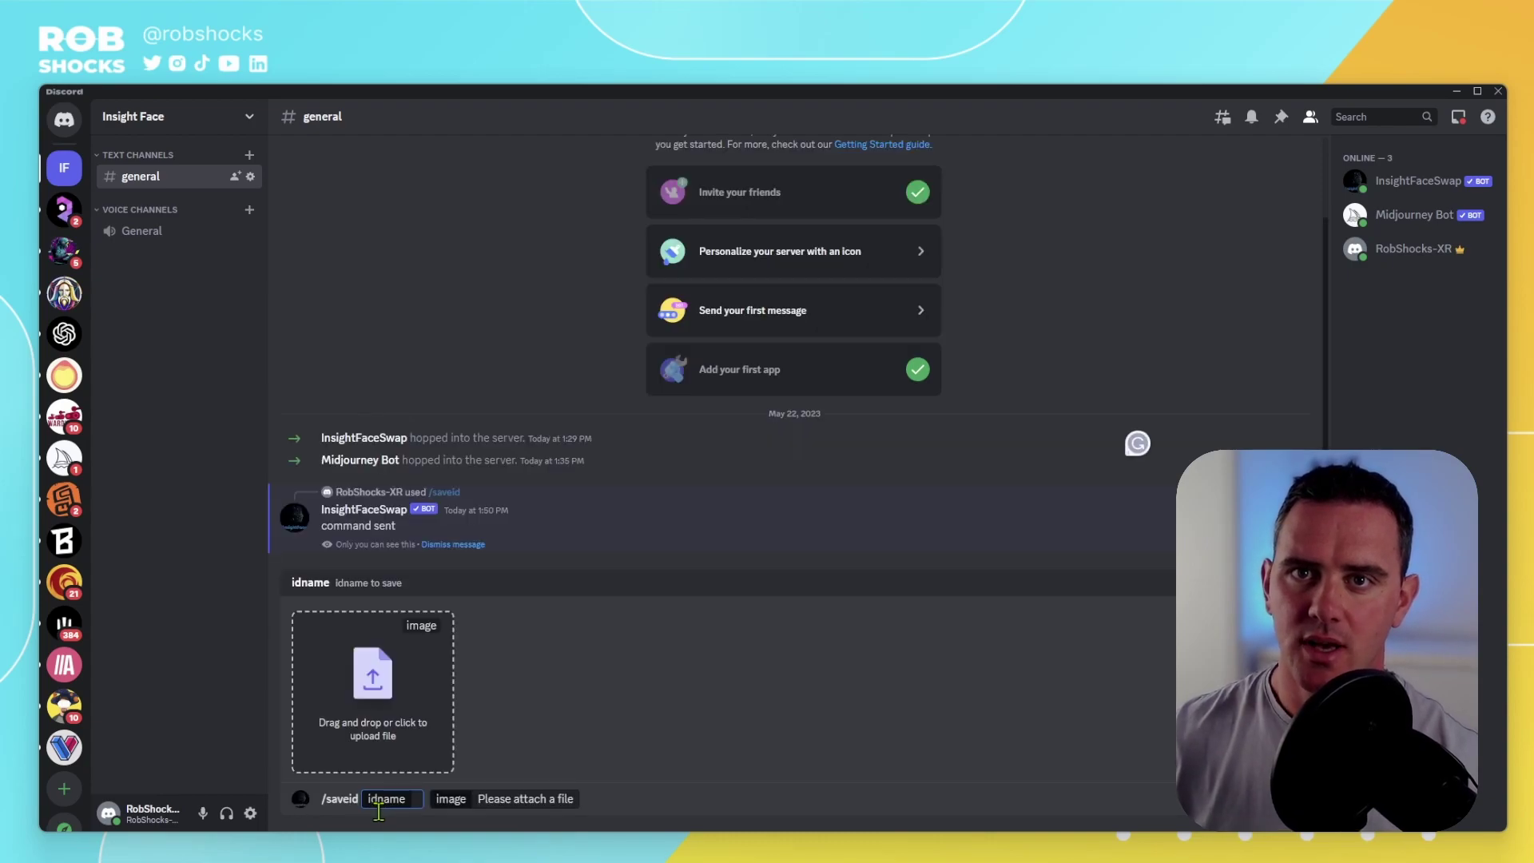
pyautogui.write('r')
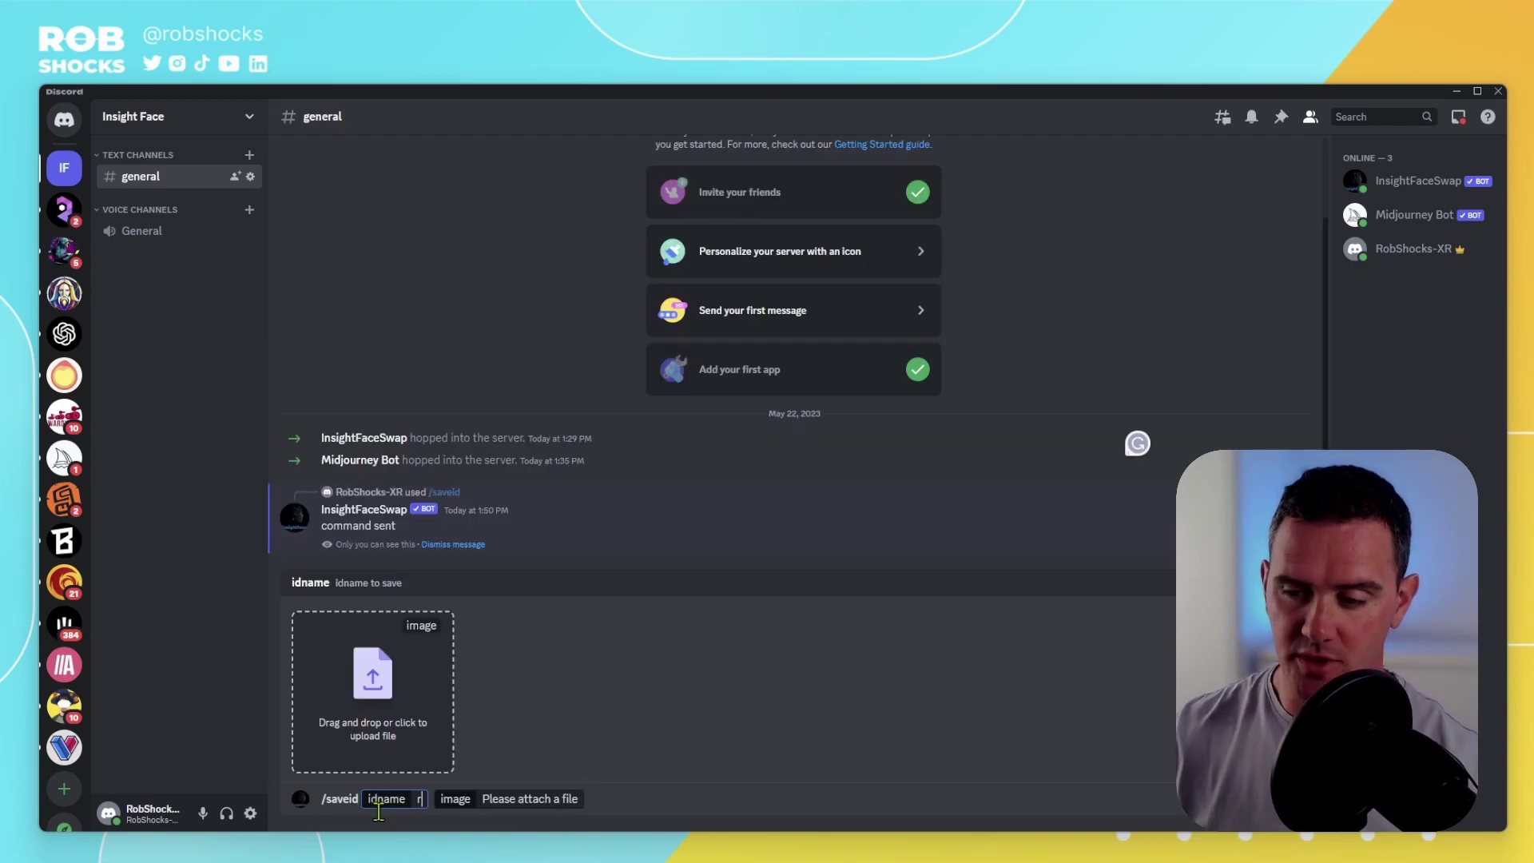
pyautogui.write('obshock')
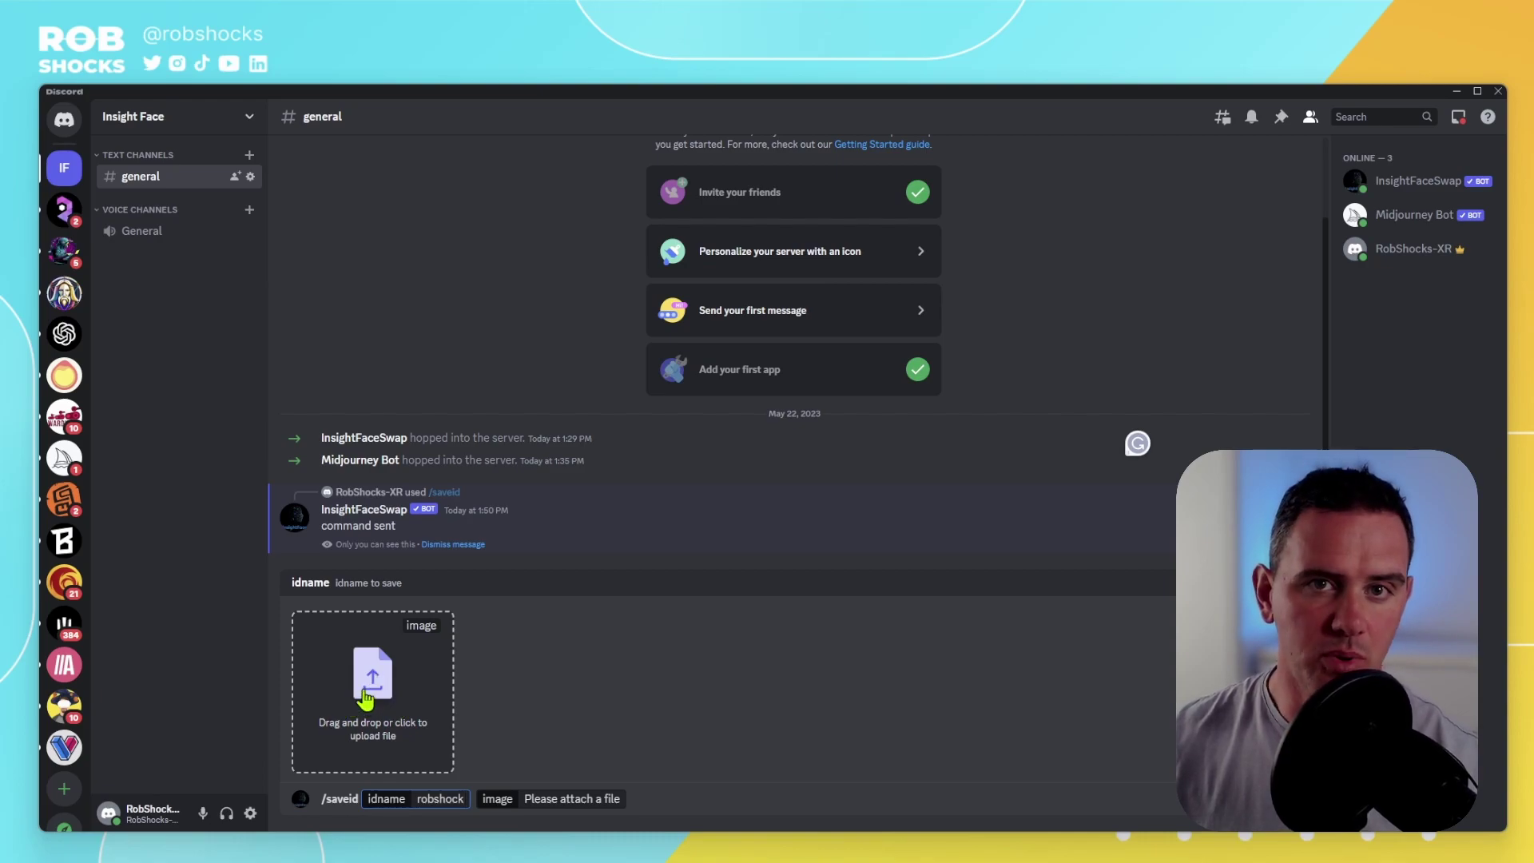
pyautogui.hotkey('alt', 'Tab')
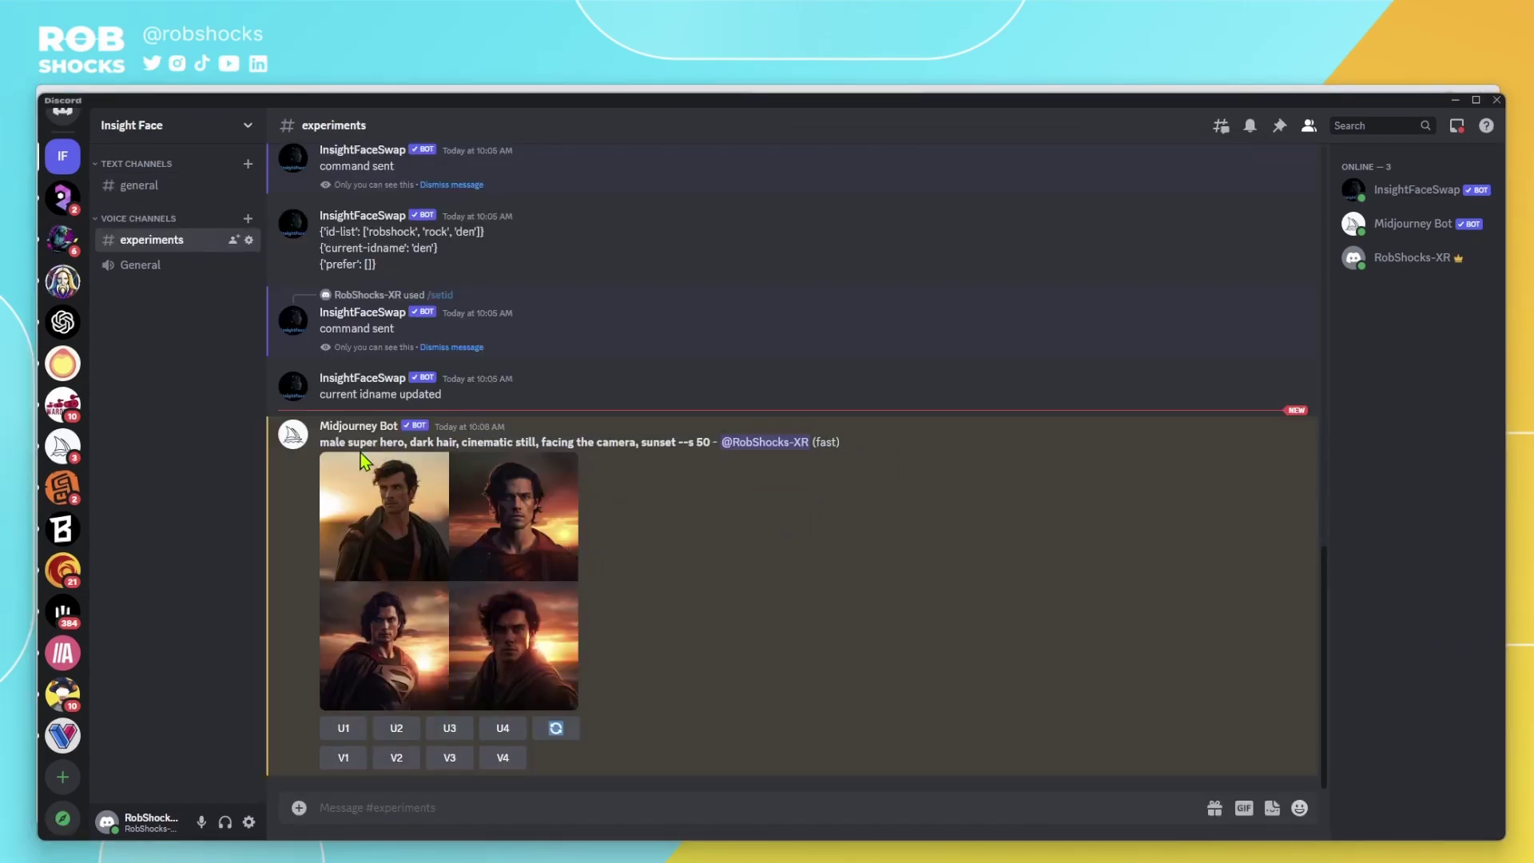
# Upscale the fourth superhero portrait with U4.
pyautogui.moveTo(321, 440); pyautogui.dragTo(675, 452)
pyautogui.click(503, 729)
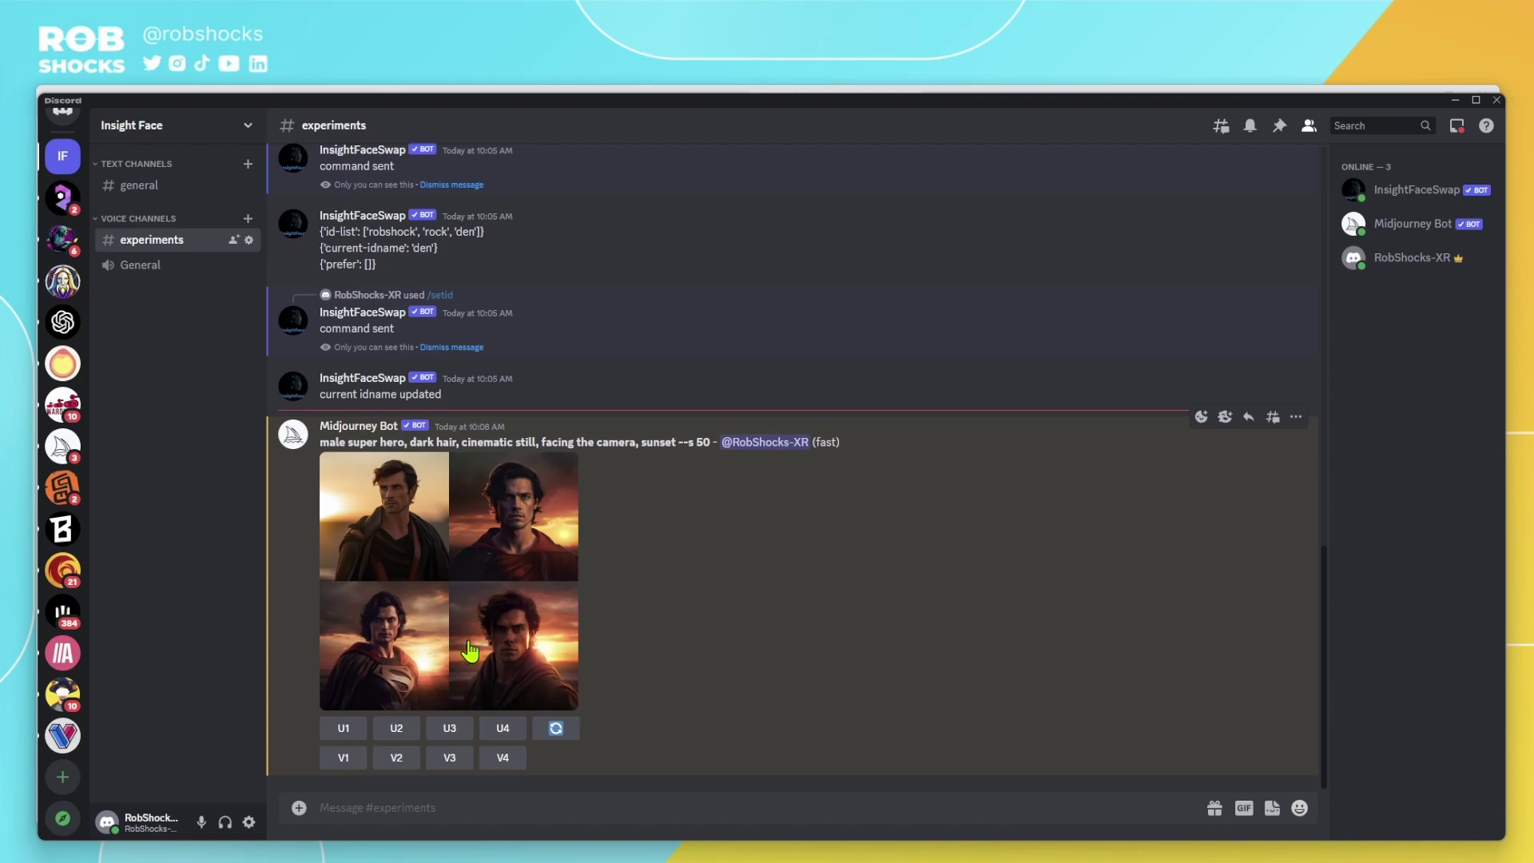
pyautogui.click(502, 729)
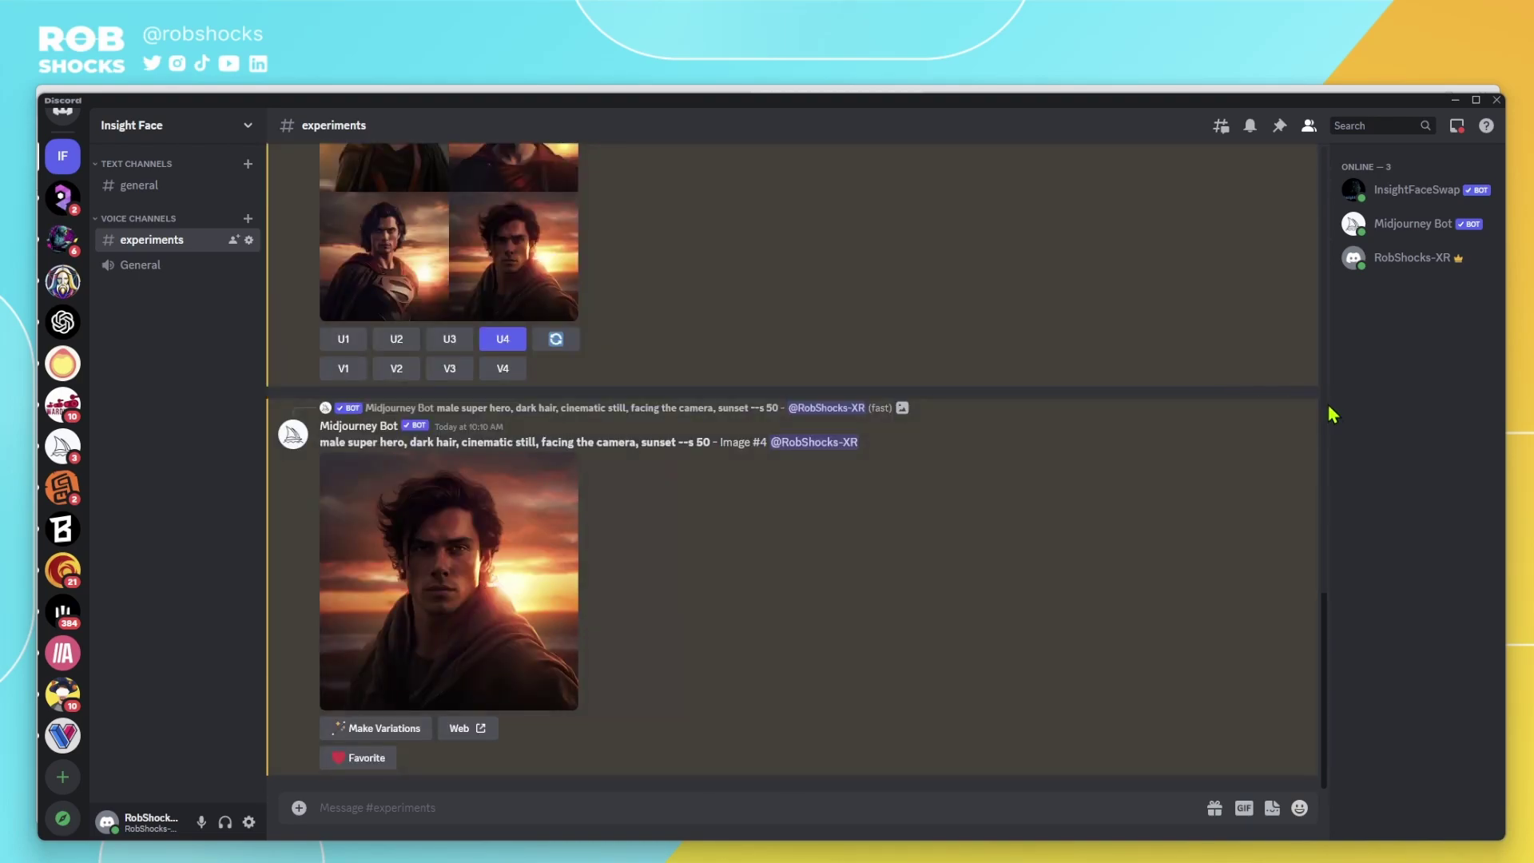
# Send the upscaled portrait to INSwapper and enlarge the face-swapped result.
pyautogui.click(1296, 404)
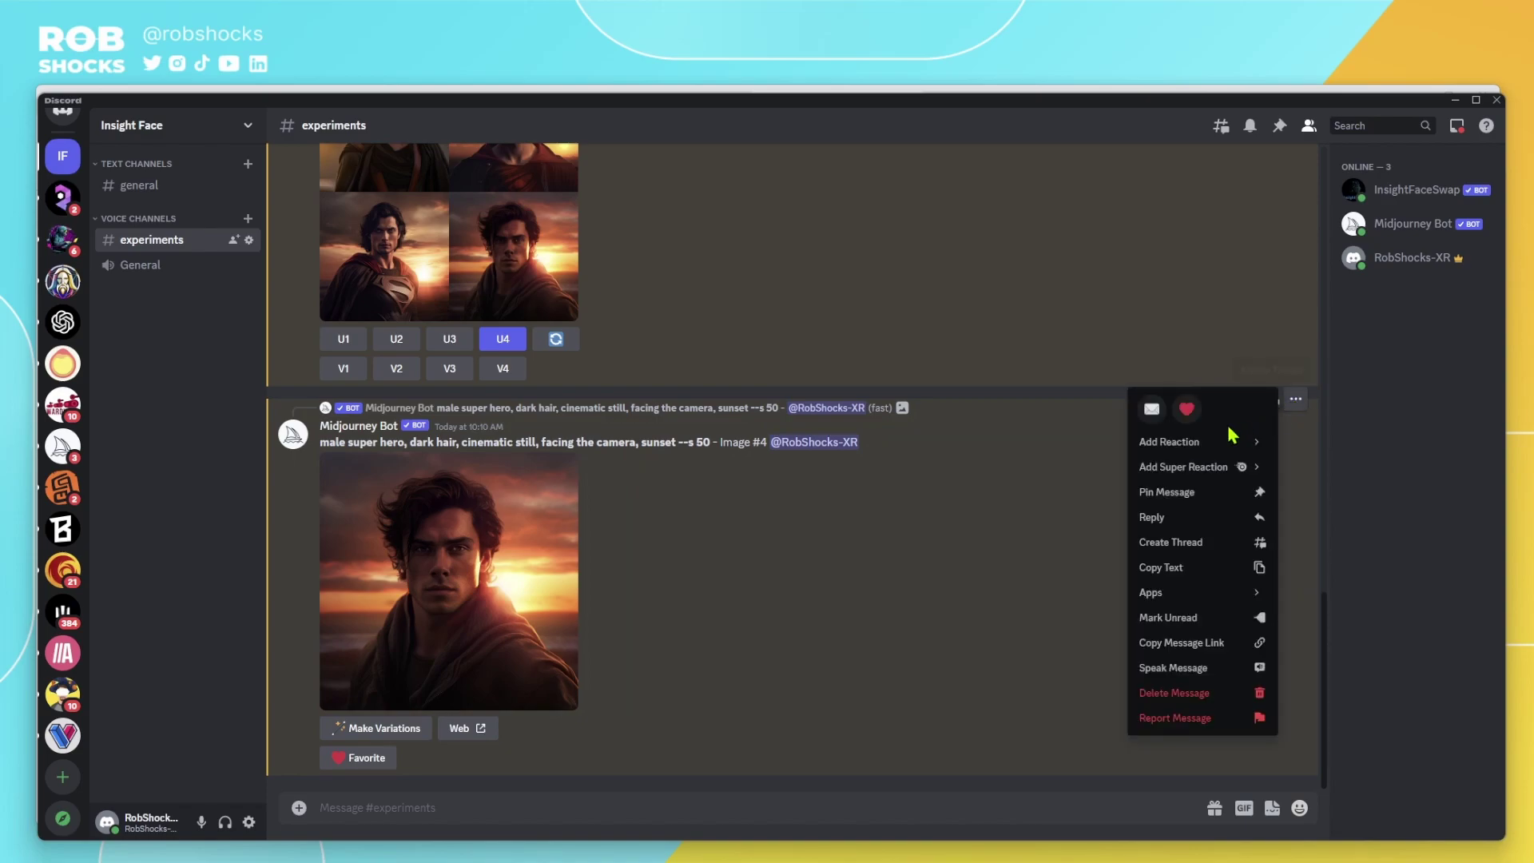
pyautogui.moveTo(1193, 601)
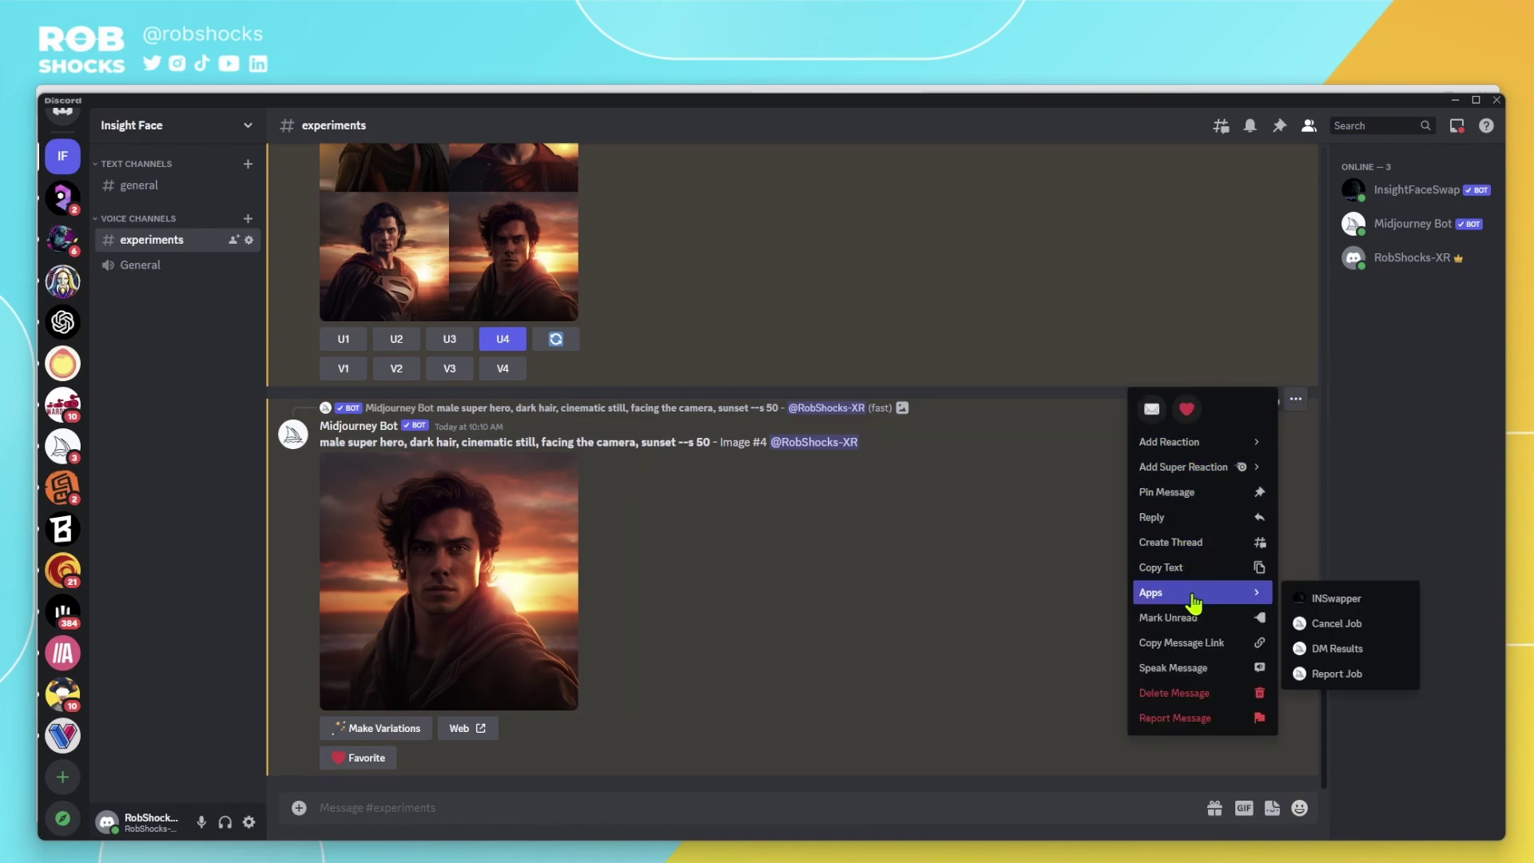
pyautogui.click(1339, 599)
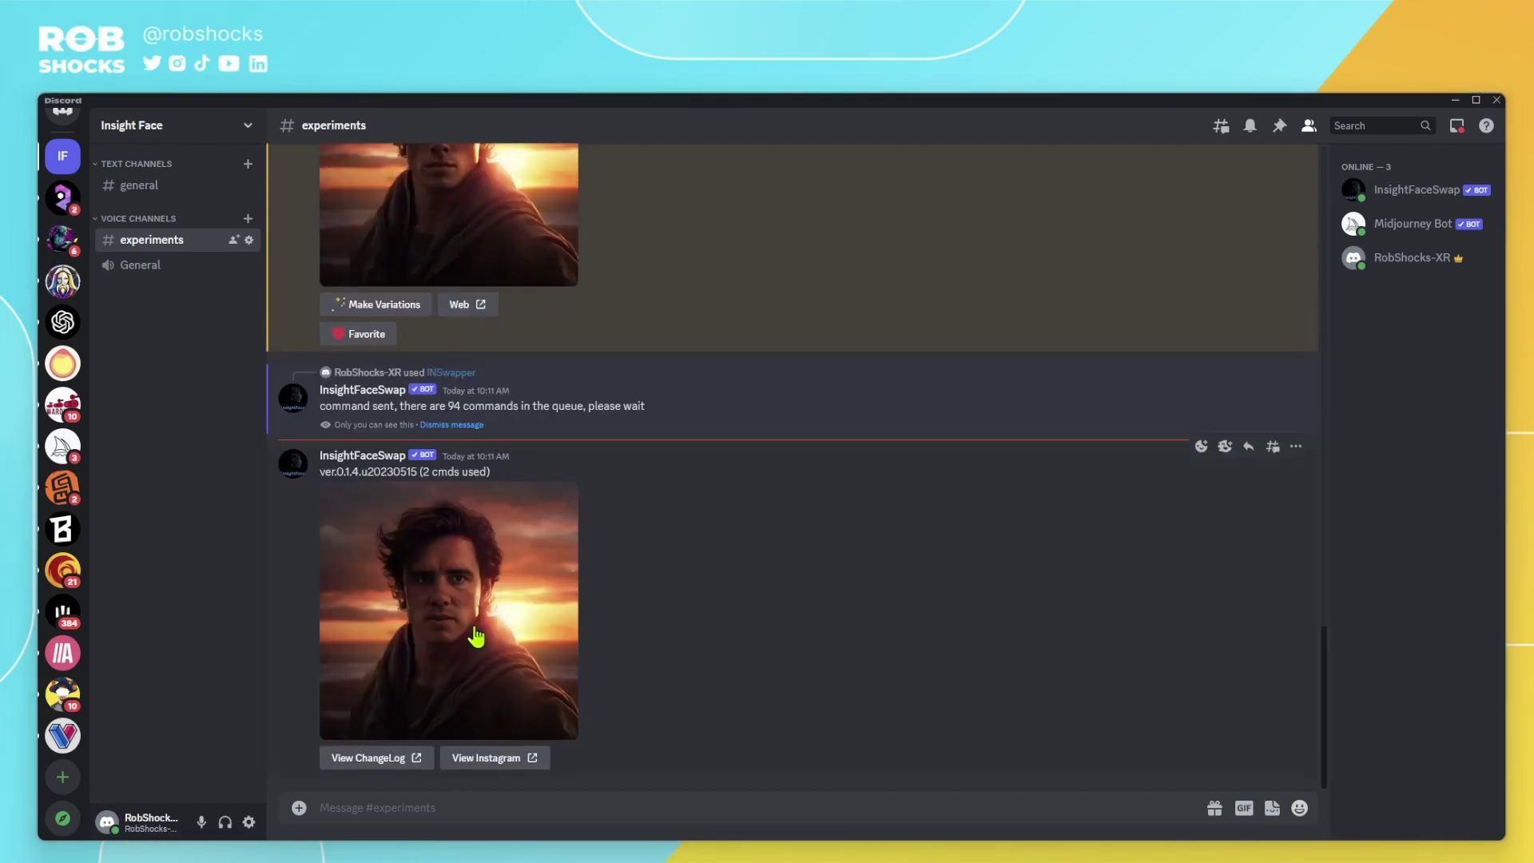
pyautogui.click(476, 635)
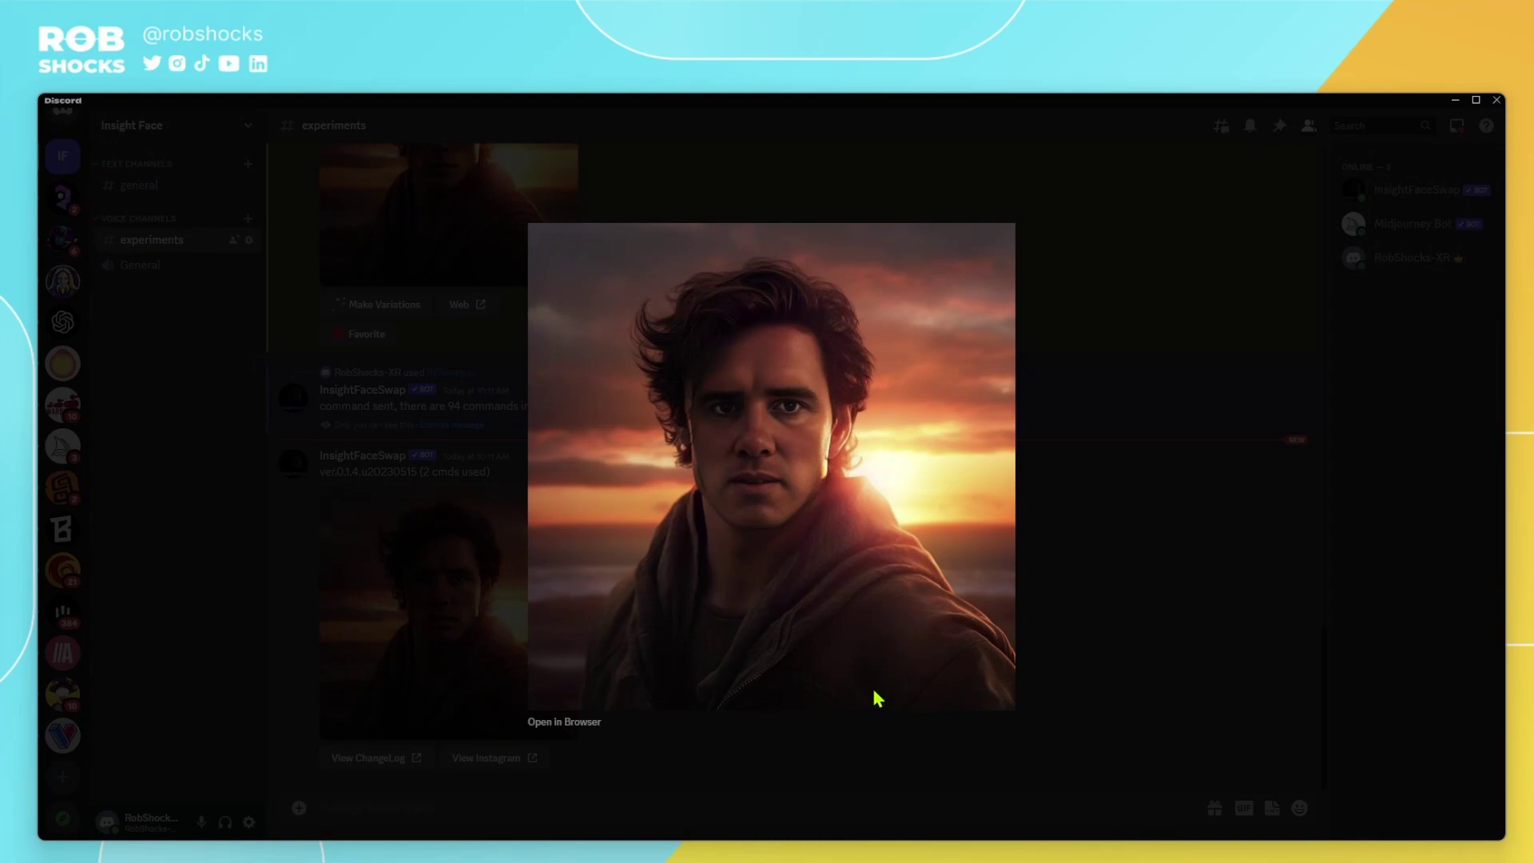
# Close the enlarged result and post the shirtless man photo to the channel.
pyautogui.press('Escape')
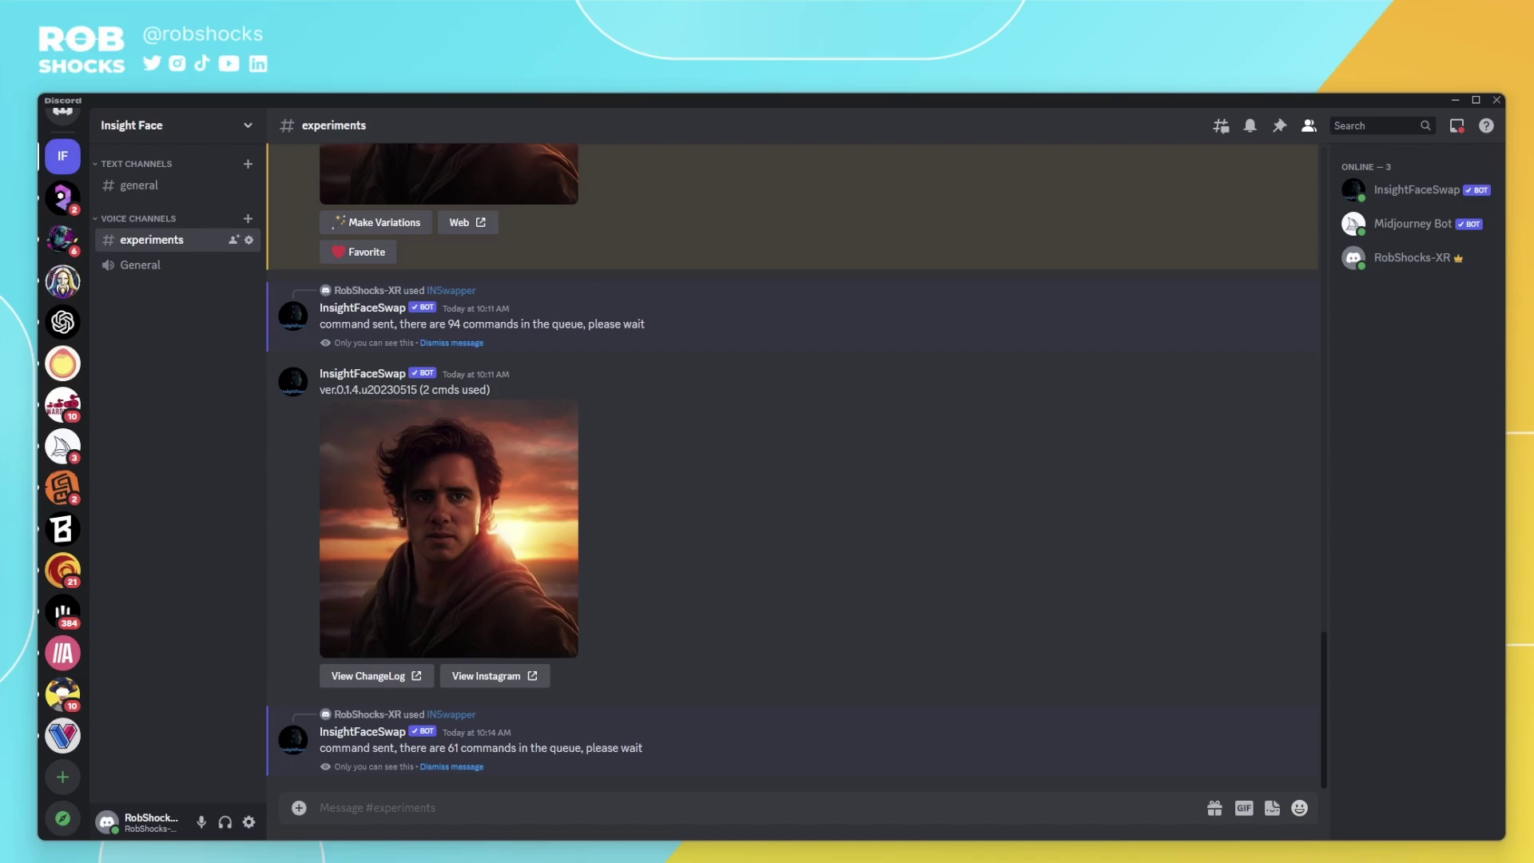
pyautogui.moveTo(320, 488); pyautogui.dragTo(803, 525)
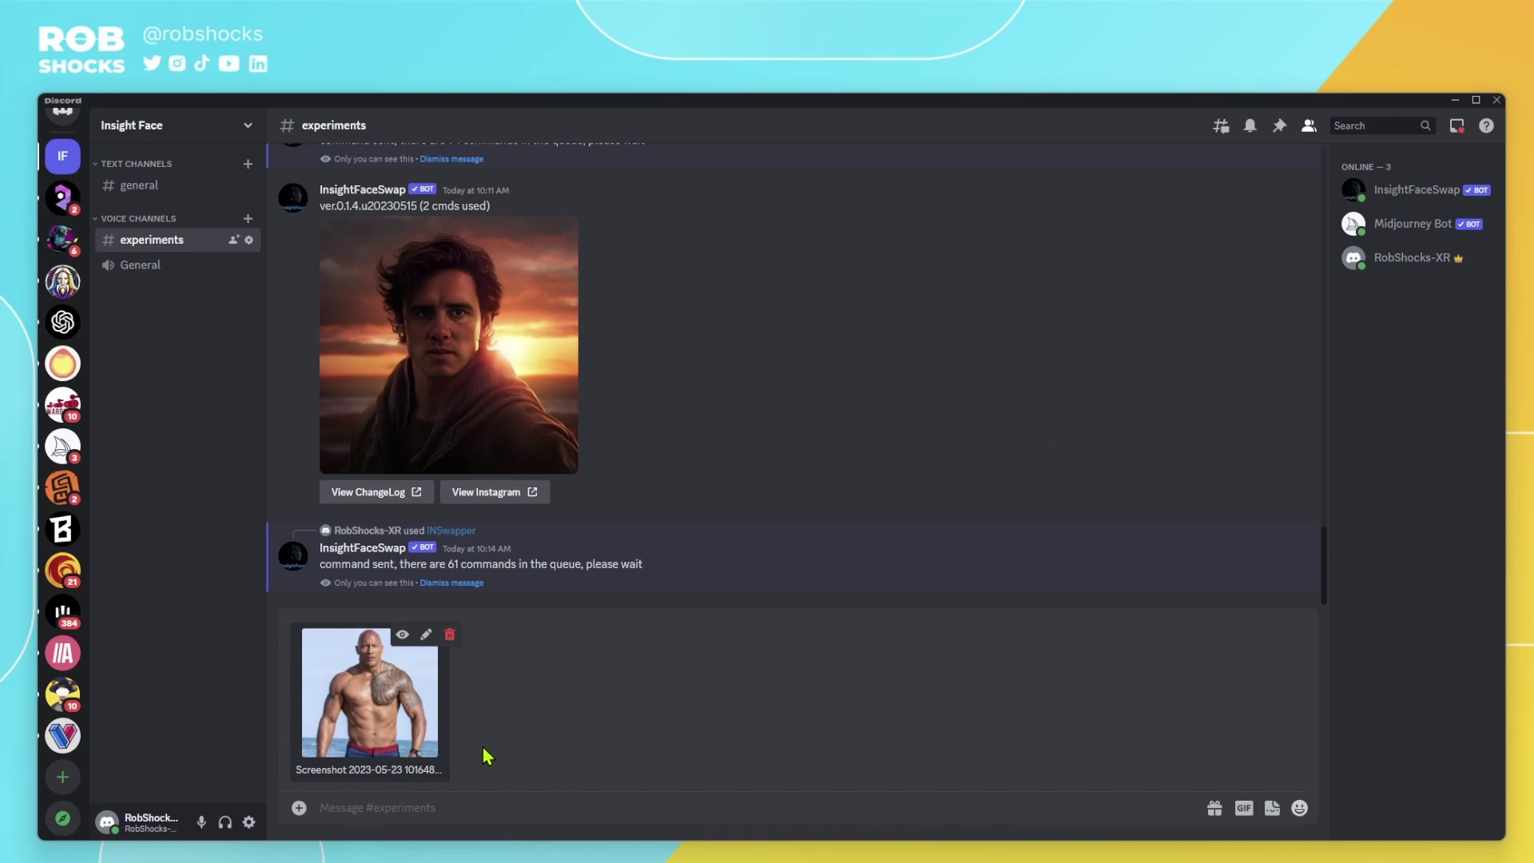
pyautogui.hotkey('shift', 'Return')
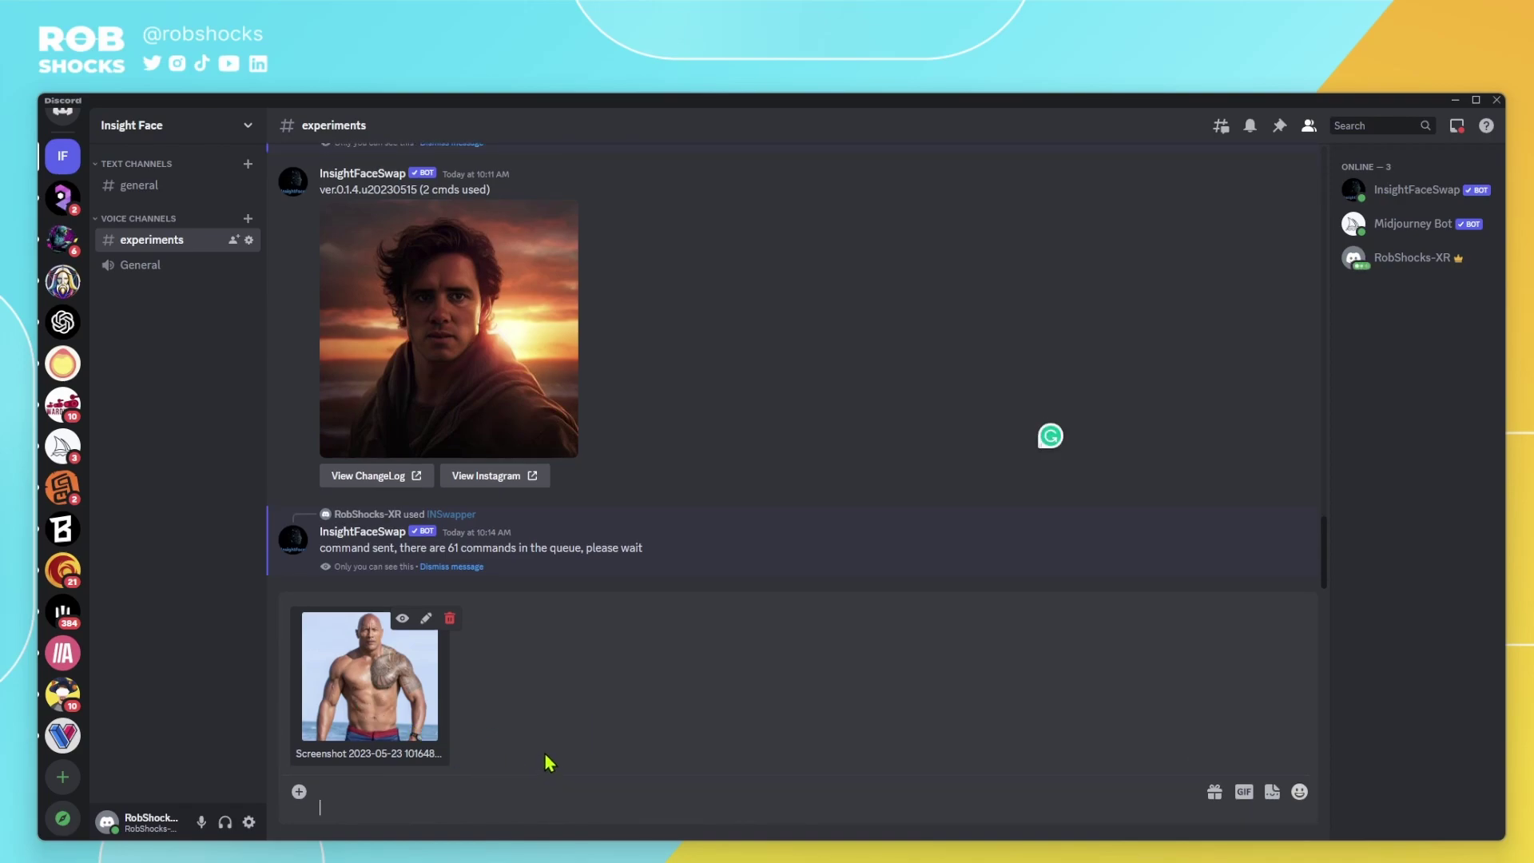
pyautogui.press('BackSpace')
pyautogui.press('Return')
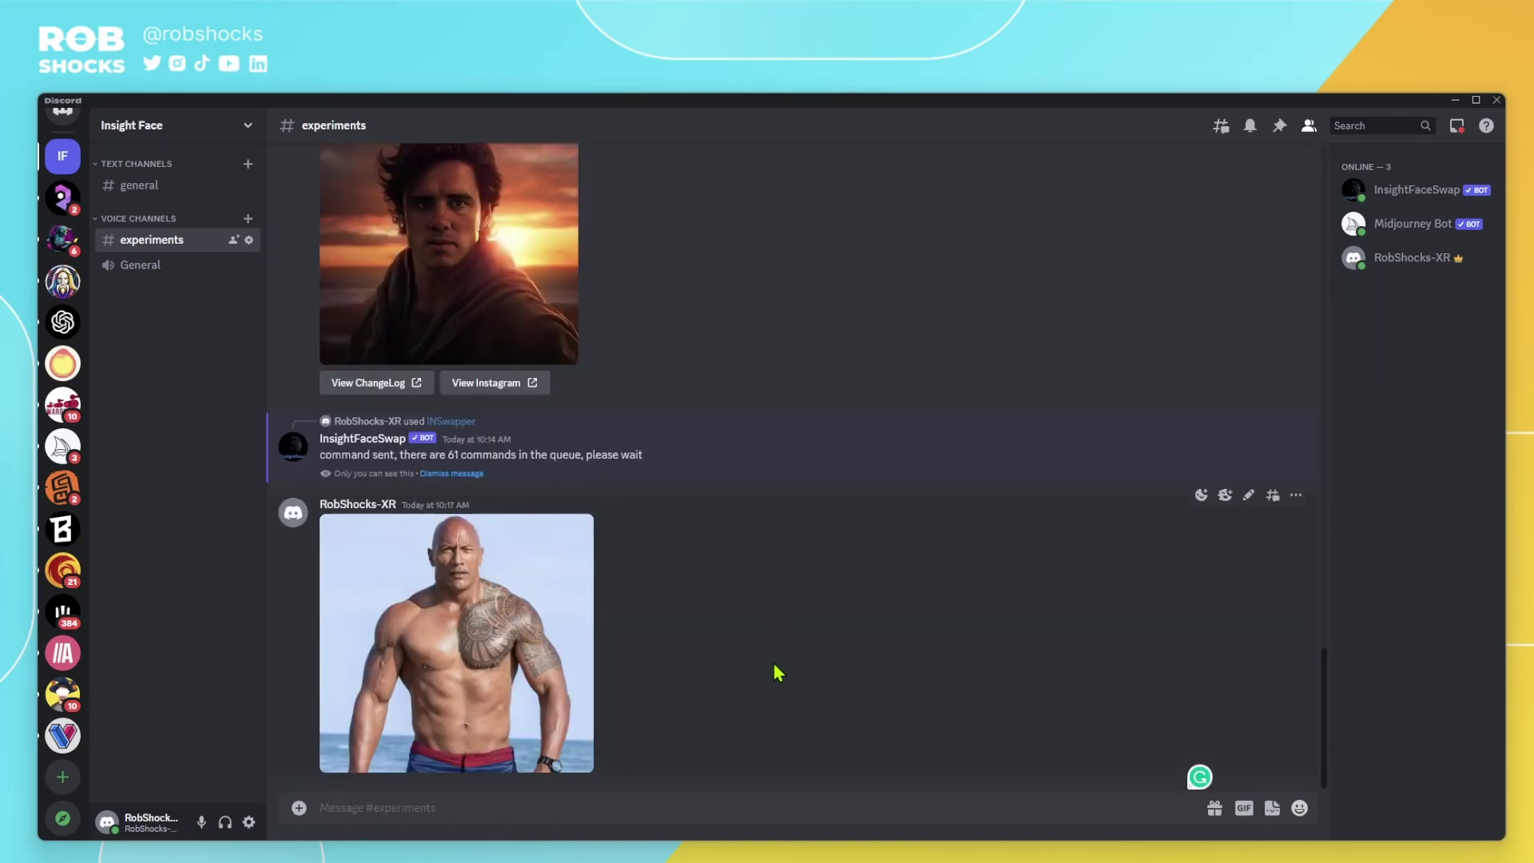
# Send the uploaded photo to INSwapper and enlarge the new swapped result.
pyautogui.click(1297, 497)
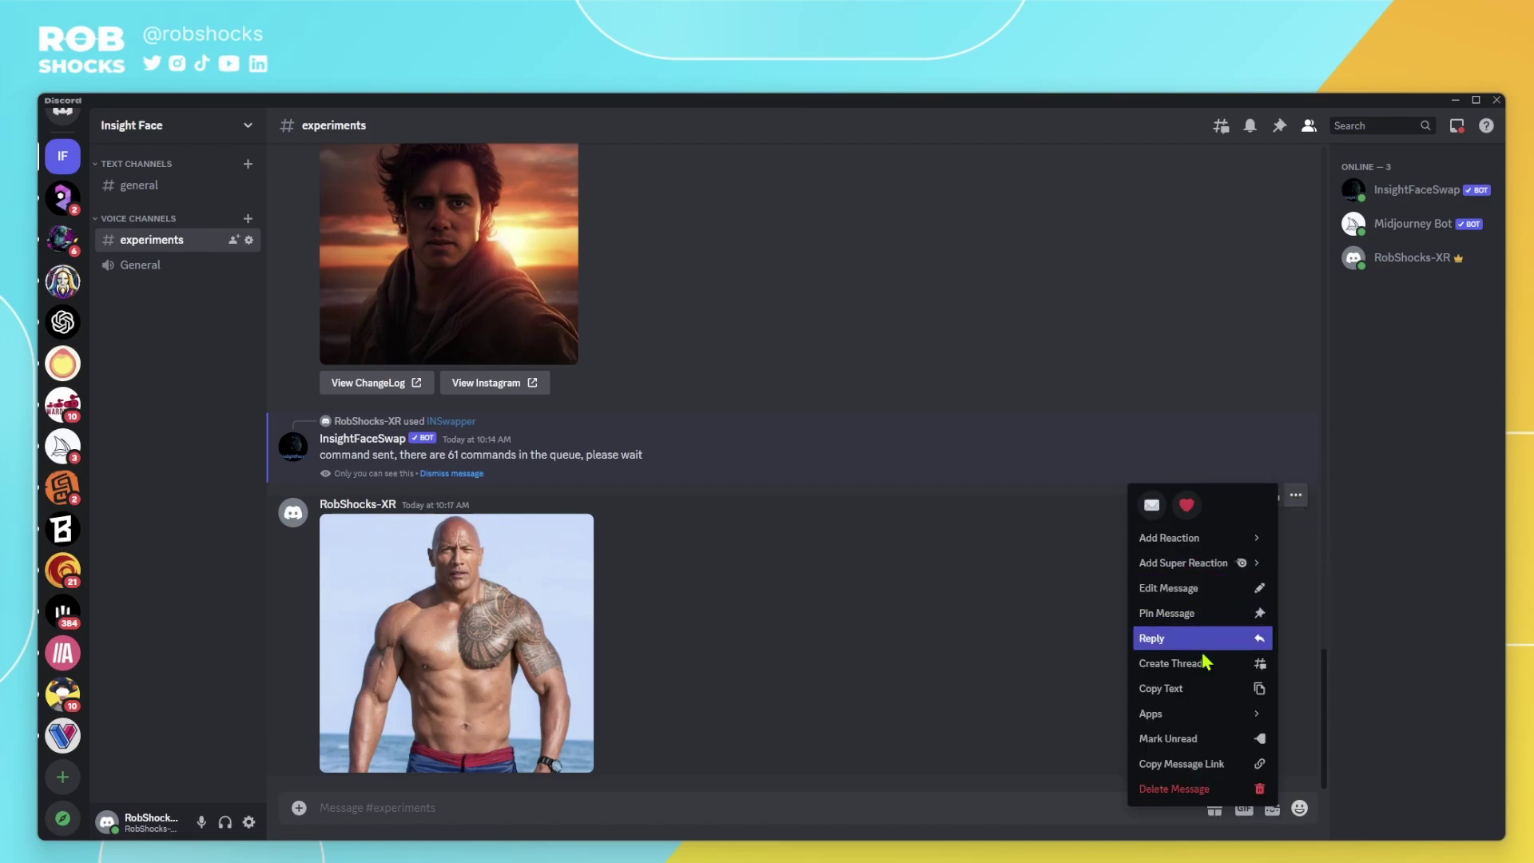
pyautogui.moveTo(1196, 719)
pyautogui.click(1320, 721)
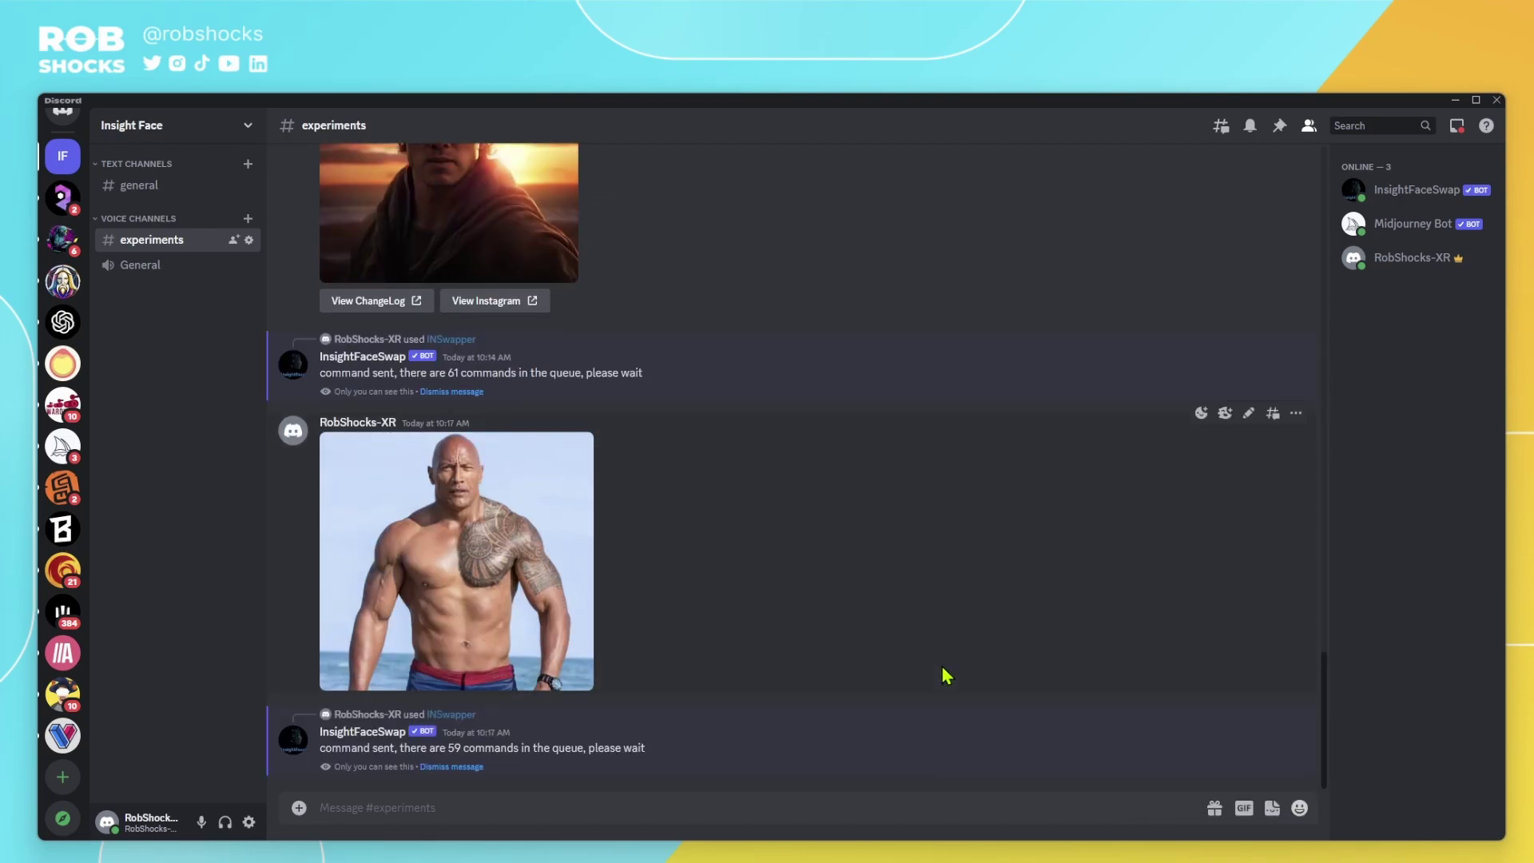
pyautogui.click(429, 573)
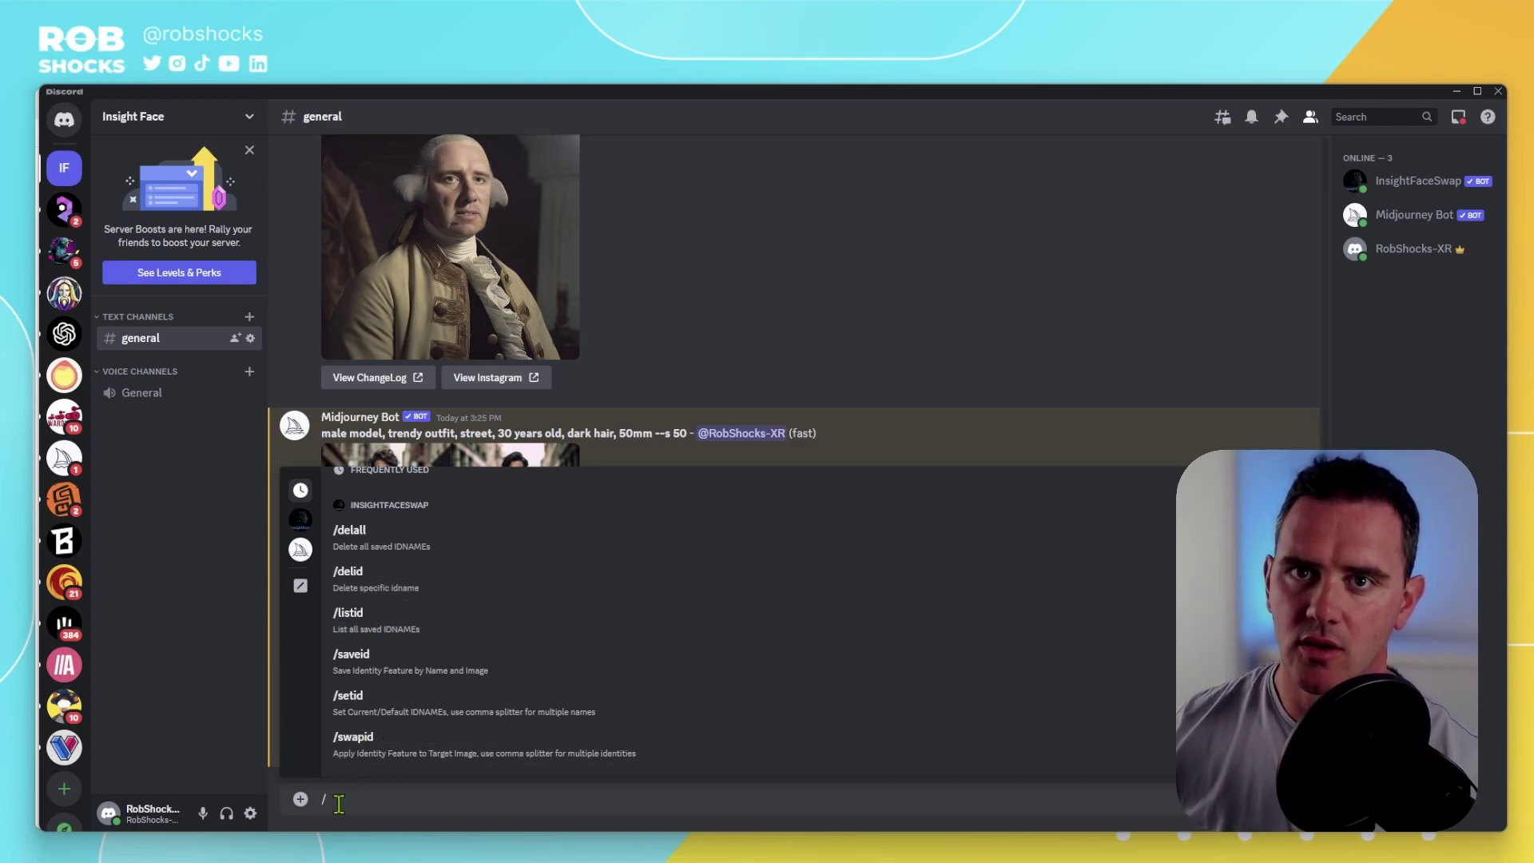
# List the saved face IDs, then make rock the current identity with /setid.
pyautogui.write('list')
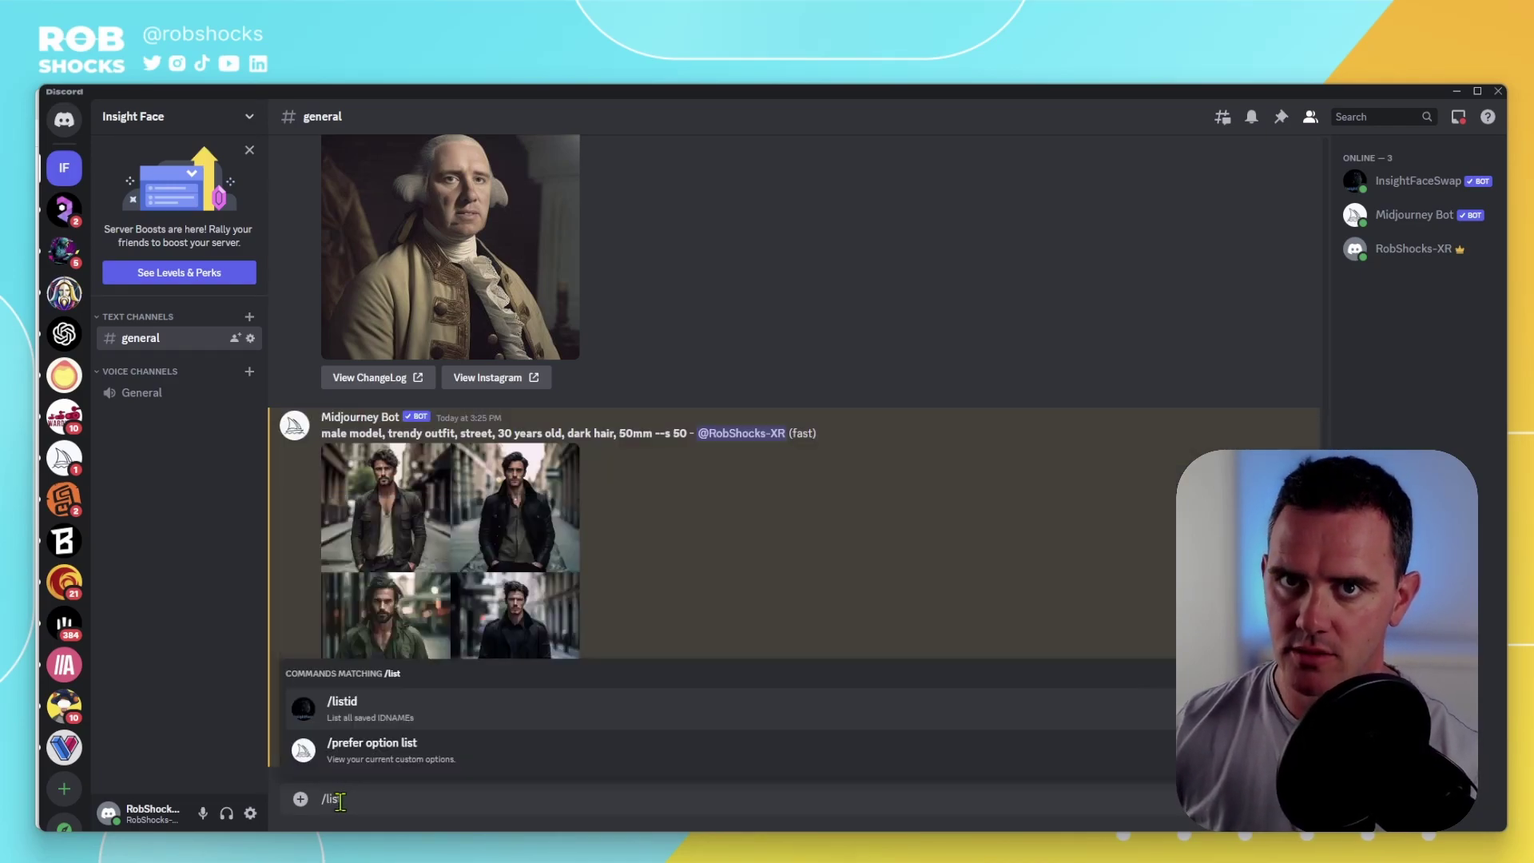
pyautogui.press('Return')
pyautogui.press('Return')
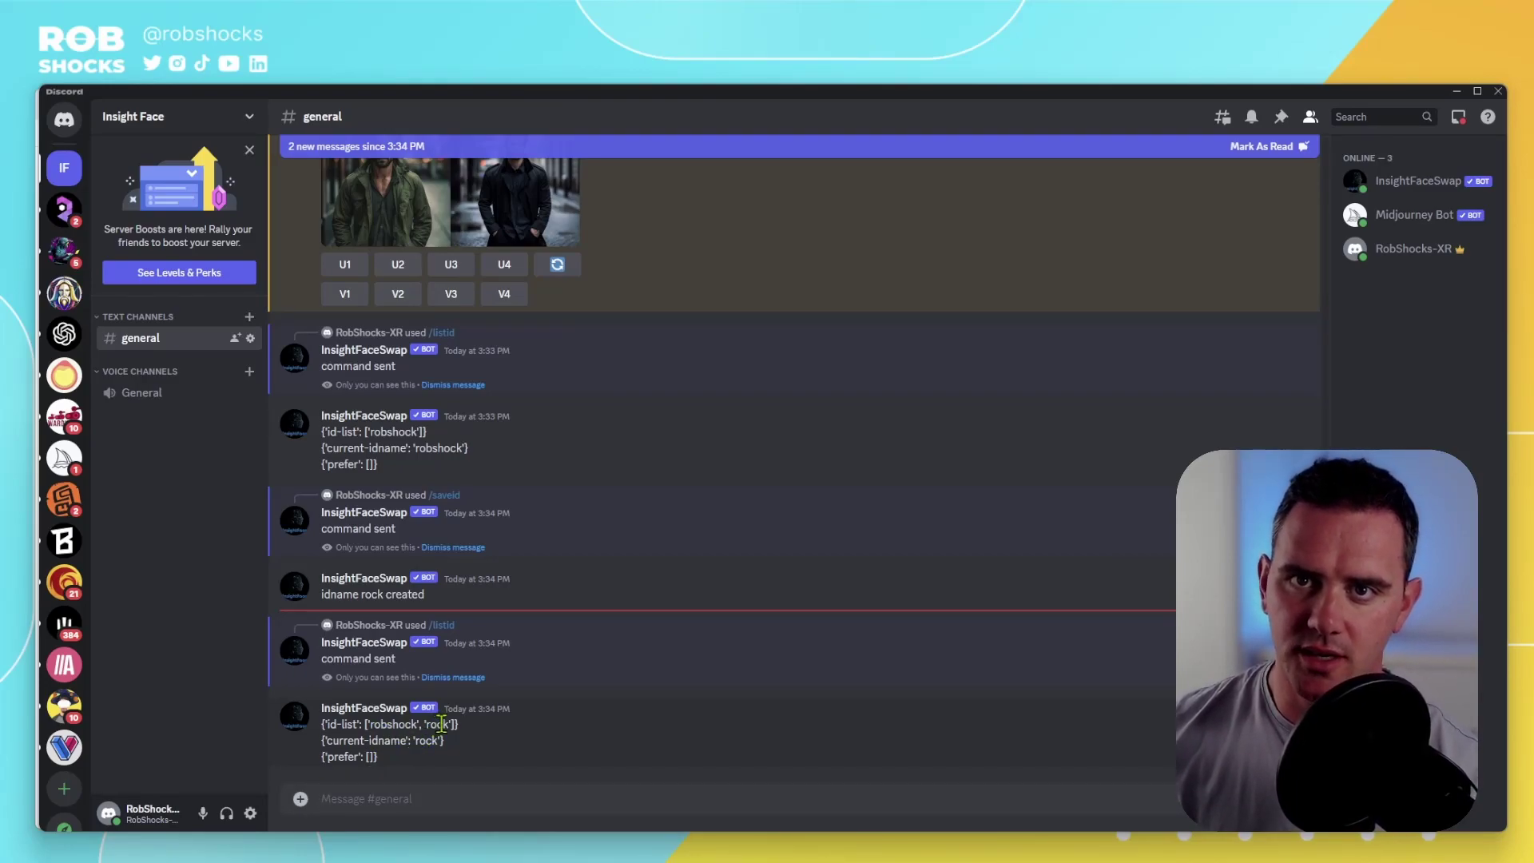
pyautogui.write('/set')
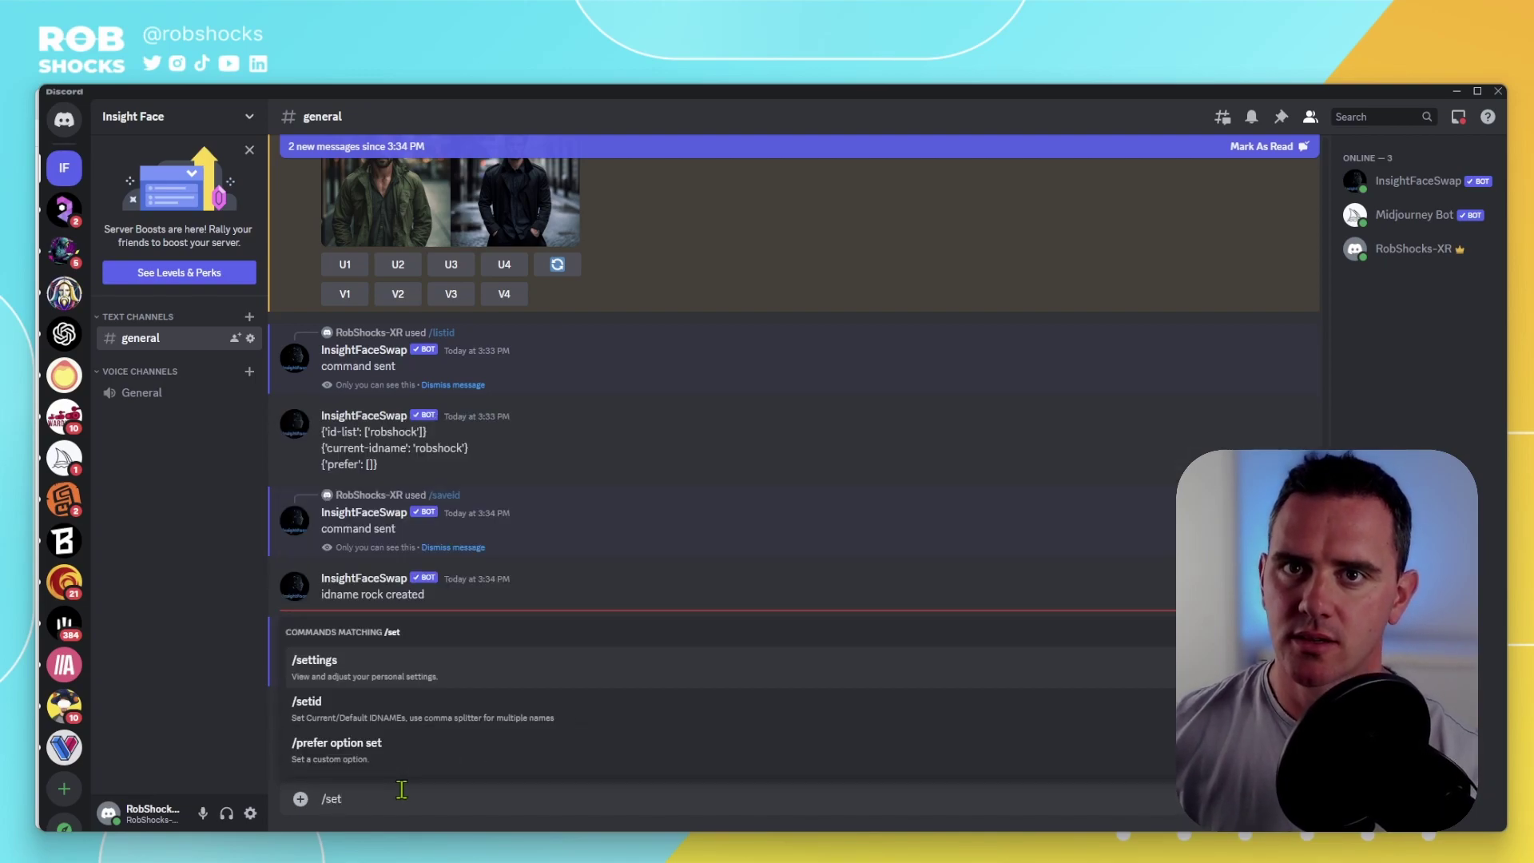
pyautogui.click(370, 705)
pyautogui.write('rock')
pyautogui.press('Return')
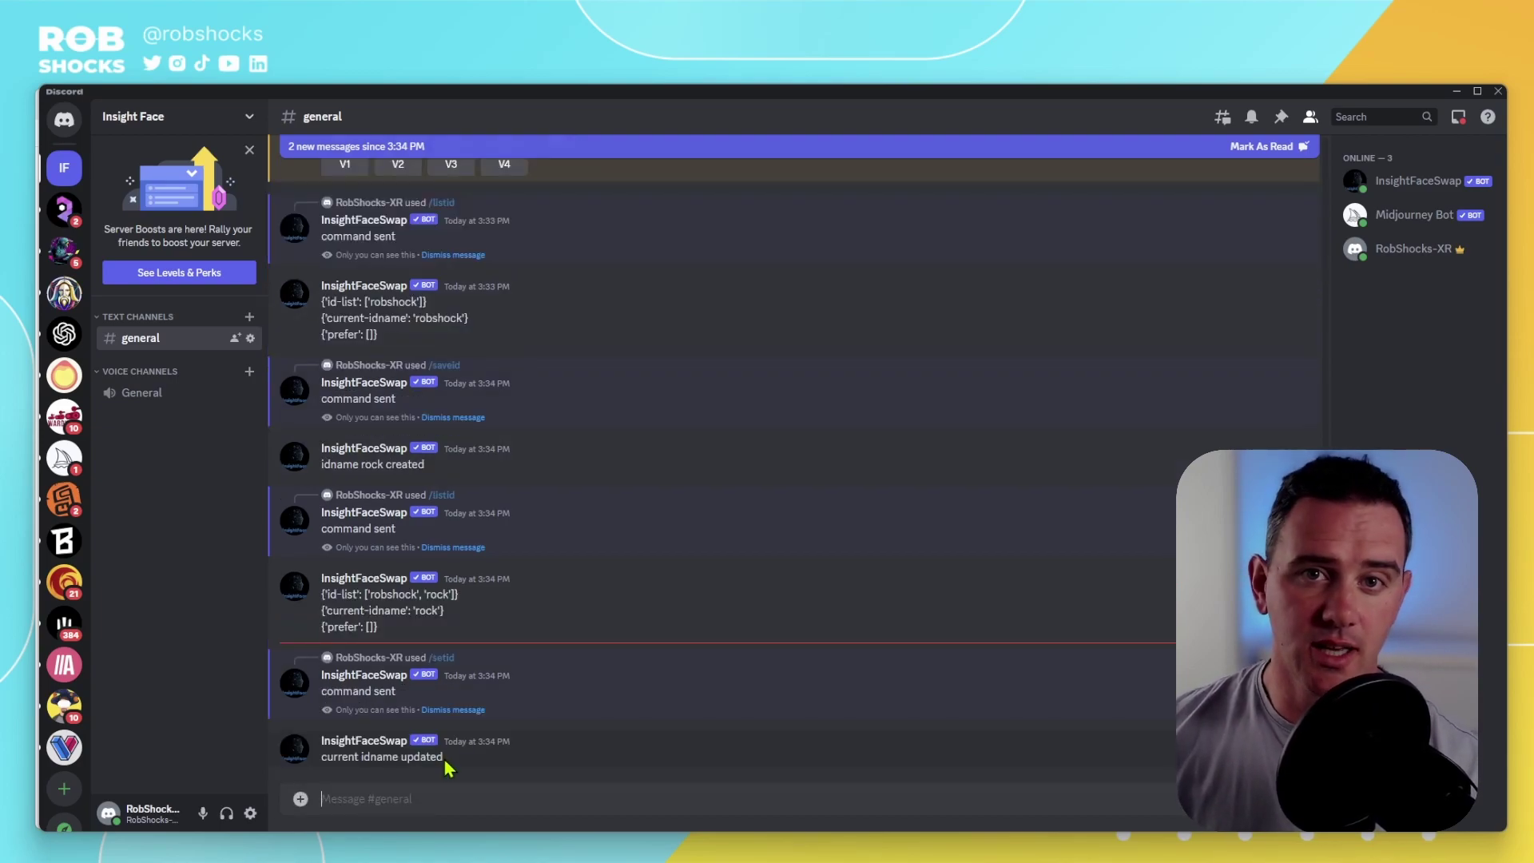